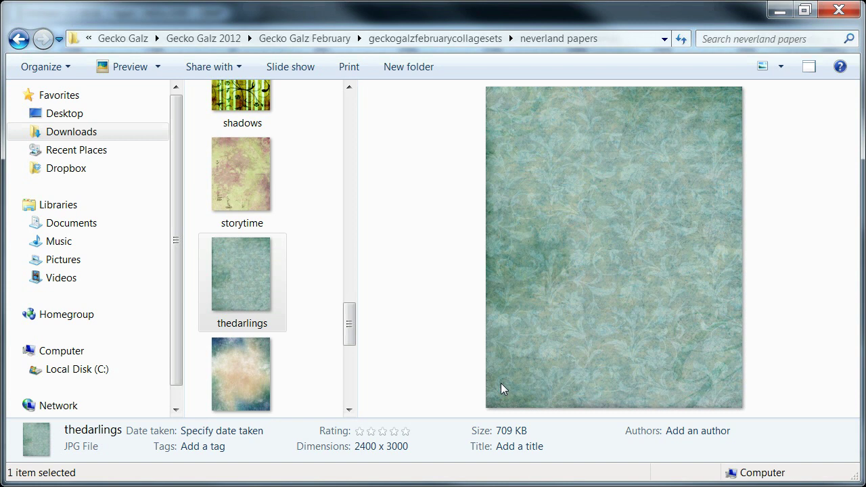
- Open the teal floral thedarlings paper from Explorer in gimp-2.6
{"action": "left_click", "coordinate": [274, 300]}
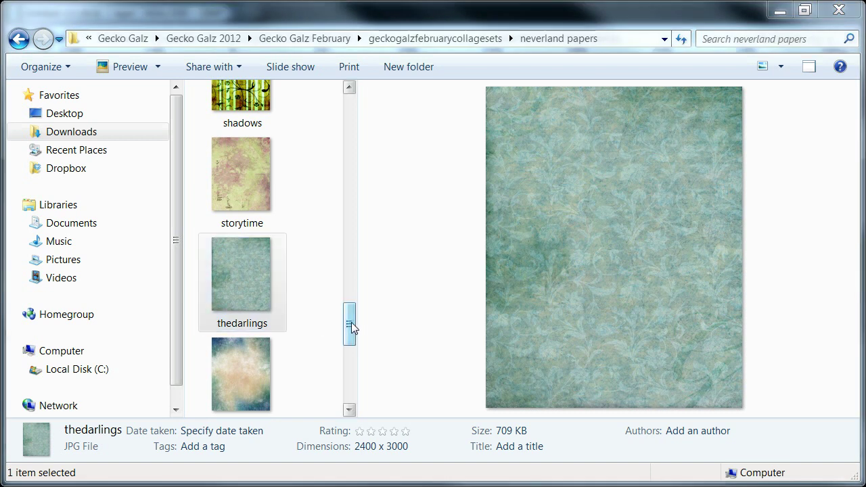
{"action": "mouse_move", "coordinate": [350, 323]}
{"action": "left_mouse_down"}
{"action": "mouse_move", "coordinate": [347, 188]}
{"action": "mouse_move", "coordinate": [351, 321]}
{"action": "left_mouse_up"}
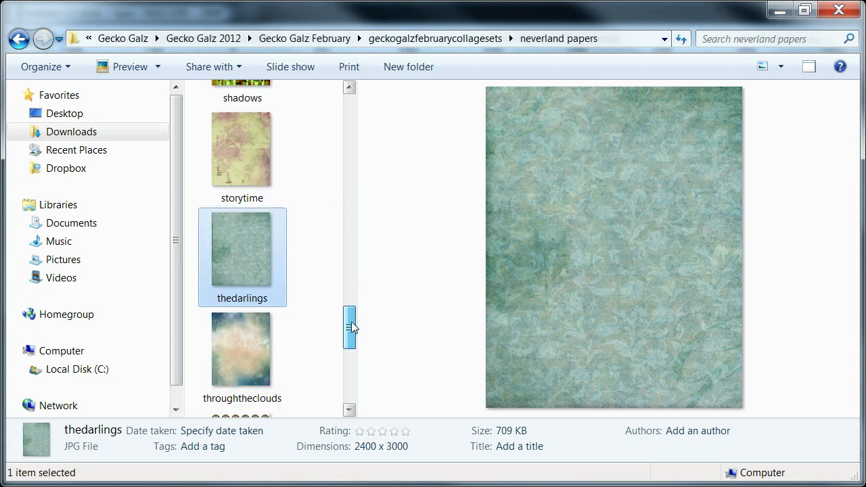
{"action": "right_click", "coordinate": [235, 246]}
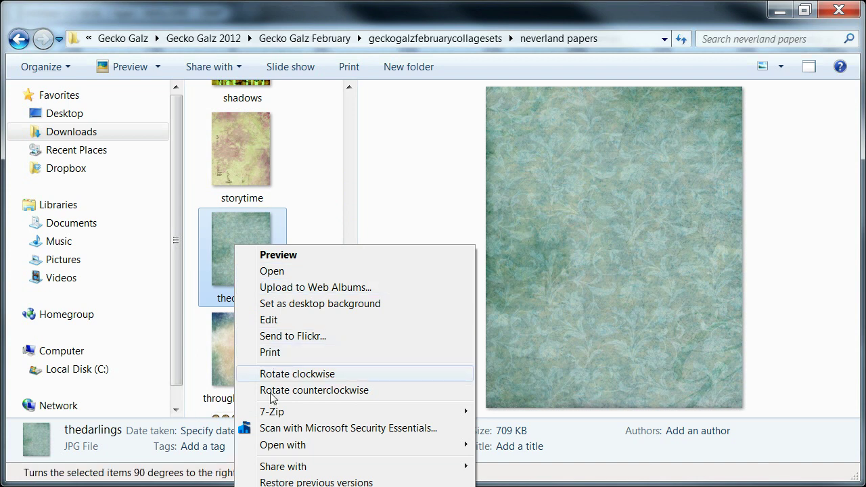
{"action": "mouse_move", "coordinate": [344, 451]}
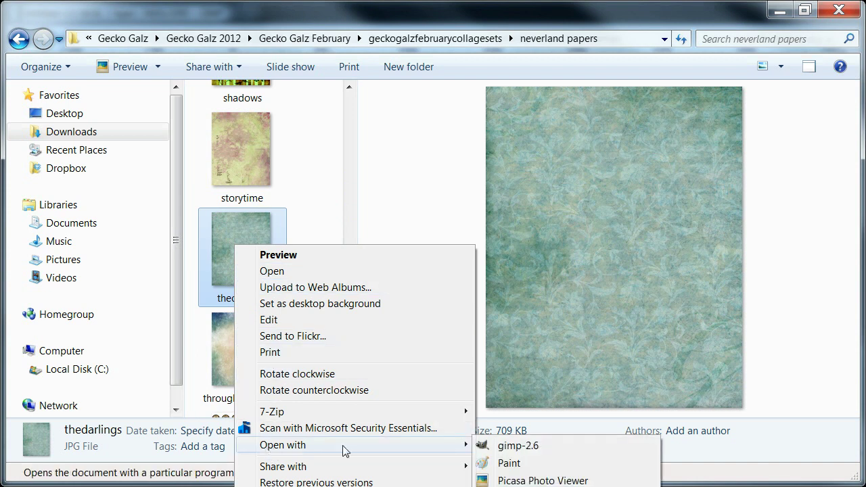
{"action": "left_click", "coordinate": [517, 448]}
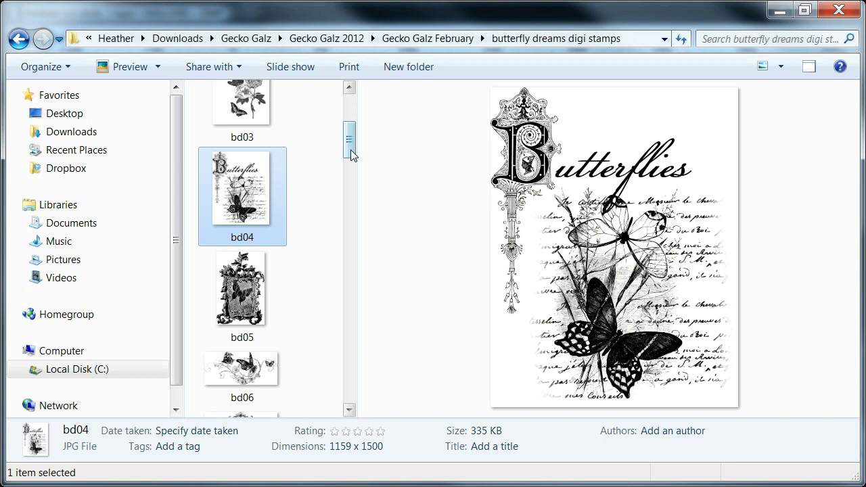
- Open the bd04 Butterflies stamp in gimp-2.6 and minimize the stamps folder window
{"action": "mouse_move", "coordinate": [349, 149]}
{"action": "left_mouse_down"}
{"action": "mouse_move", "coordinate": [351, 123]}
{"action": "mouse_move", "coordinate": [350, 202]}
{"action": "mouse_move", "coordinate": [350, 154]}
{"action": "left_mouse_up"}
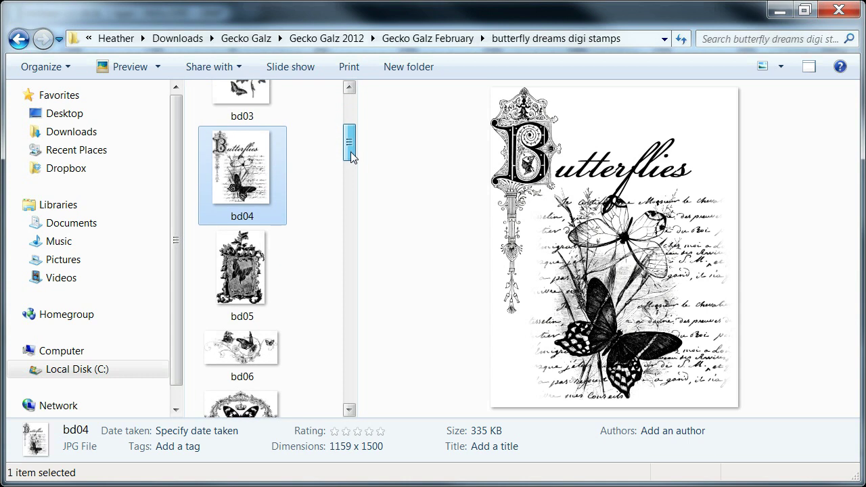
{"action": "right_click", "coordinate": [241, 155]}
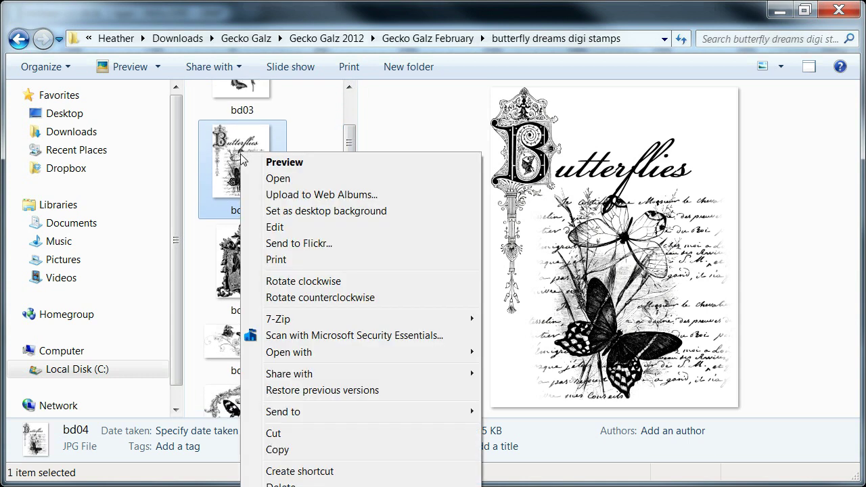
{"action": "mouse_move", "coordinate": [287, 362]}
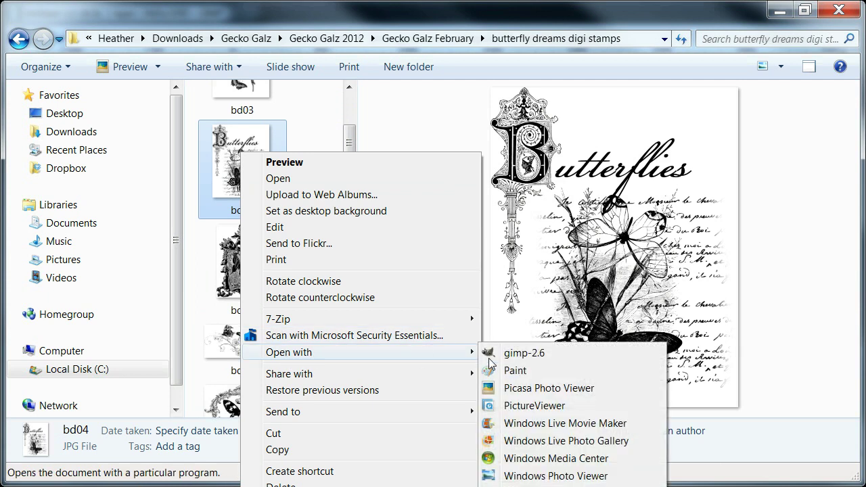
{"action": "left_click", "coordinate": [525, 359]}
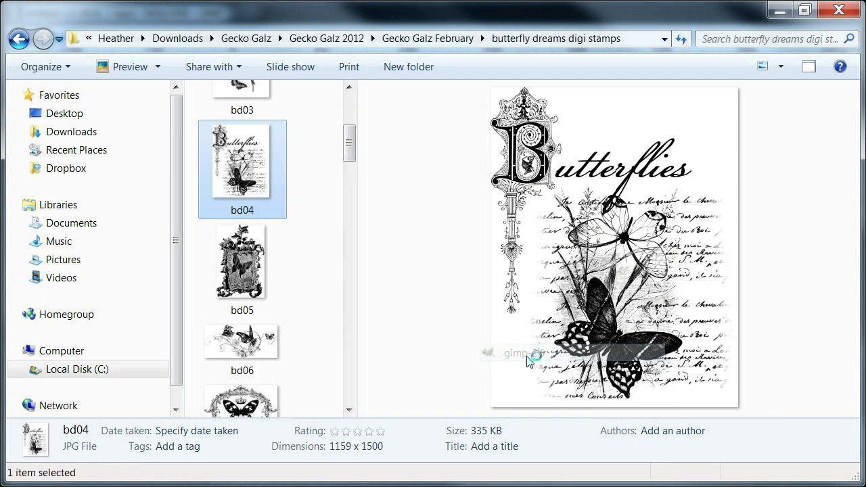
{"action": "left_click", "coordinate": [782, 15]}
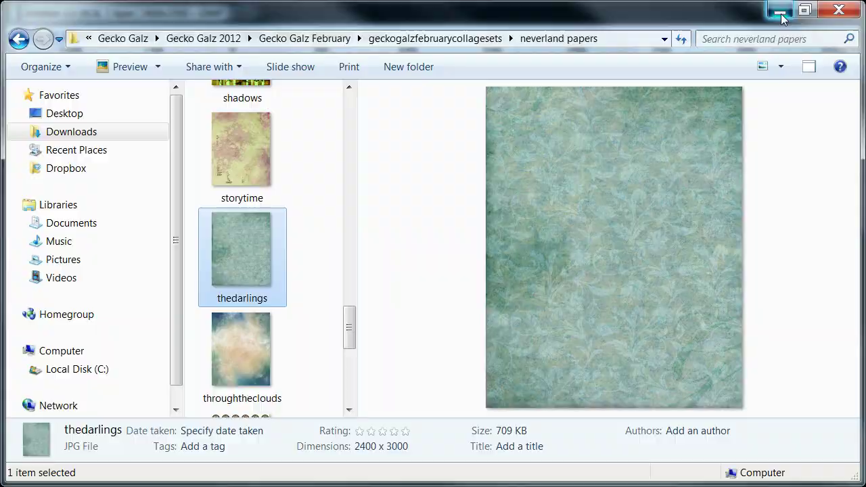
- Fill a 588 x 460 rectangle near the top of the 2400 x 3000 canvas with black
{"action": "left_click", "coordinate": [782, 15]}
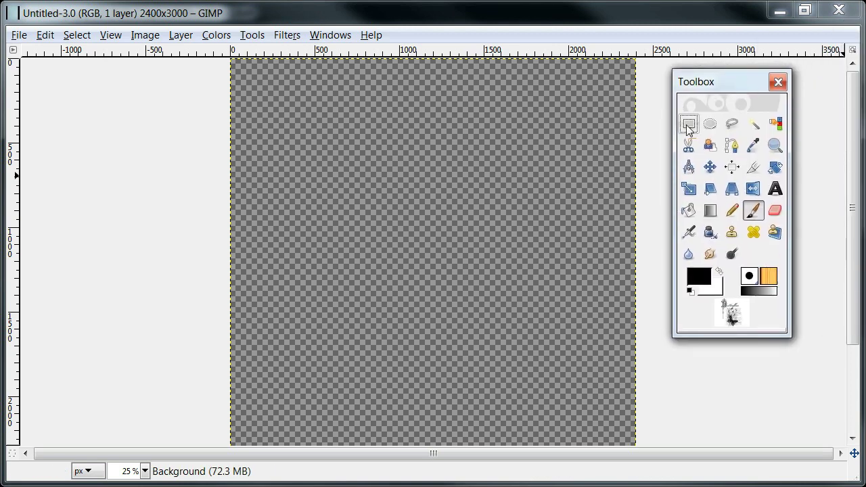
{"action": "left_click_drag", "start_coordinate": [343, 145], "coordinate": [481, 249]}
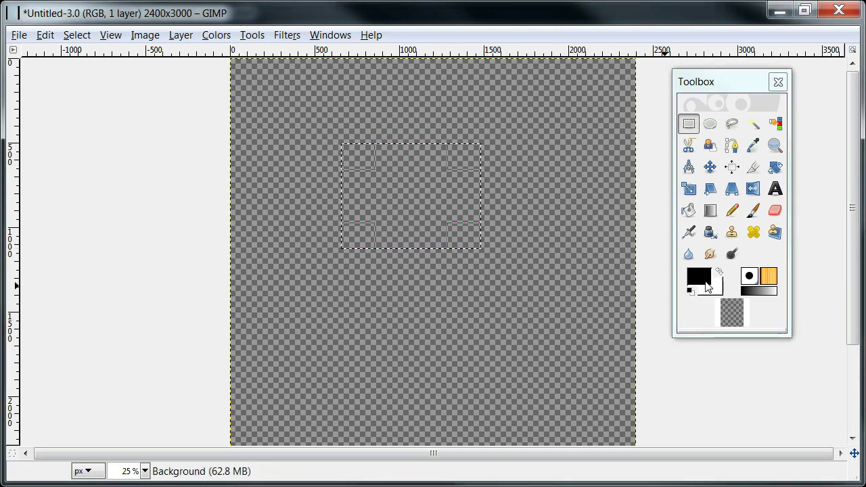
{"action": "left_click", "coordinate": [689, 211]}
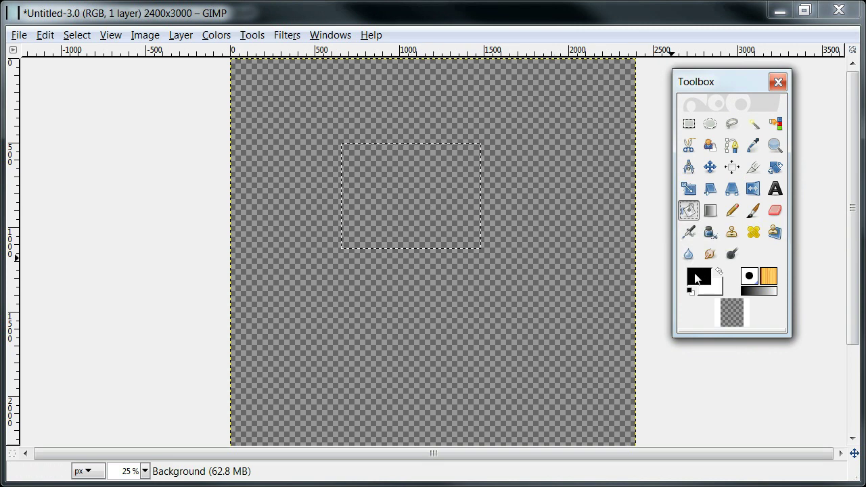
{"action": "left_click", "coordinate": [406, 190]}
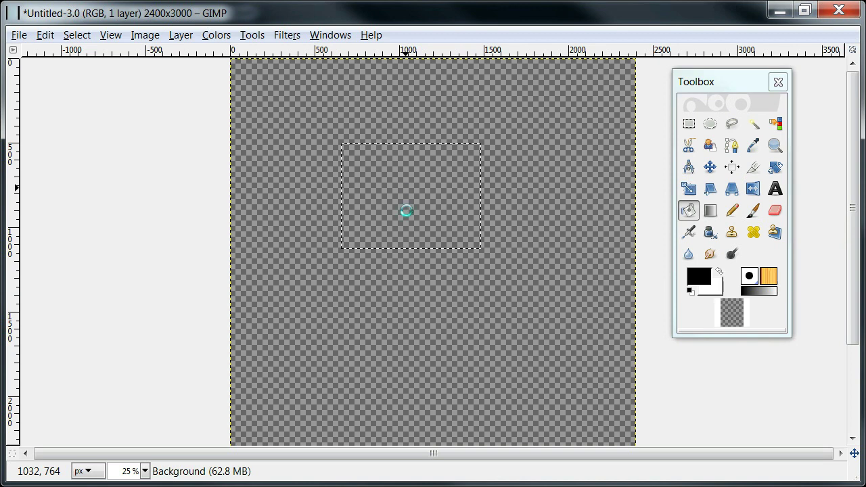
- Scale the black rectangle layer with an unchained ratio in inches, setting width to 3
{"action": "left_click", "coordinate": [689, 191]}
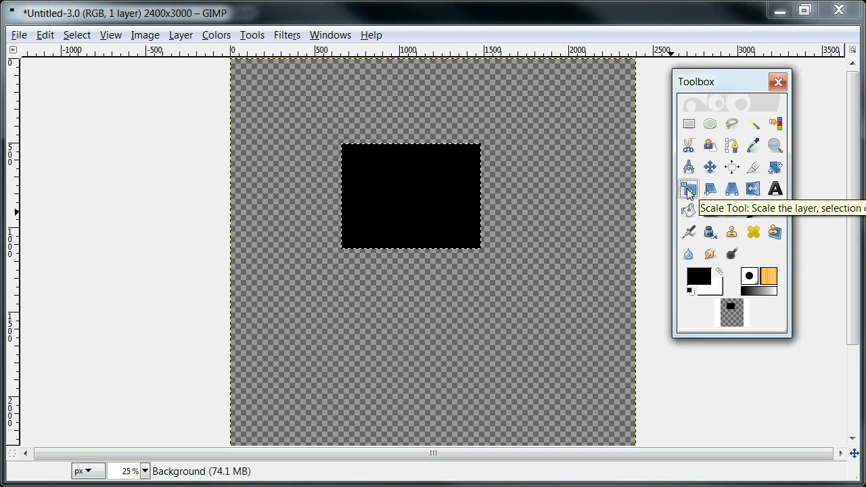
{"action": "left_click", "coordinate": [490, 259]}
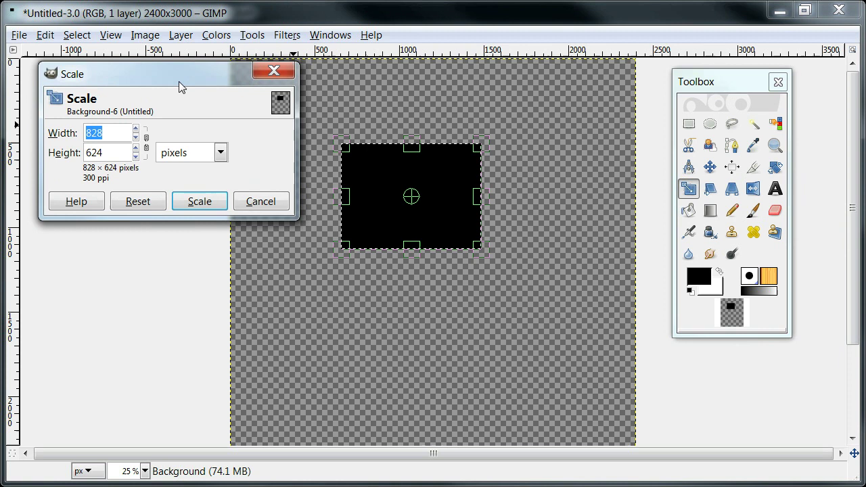
{"action": "left_click", "coordinate": [148, 150]}
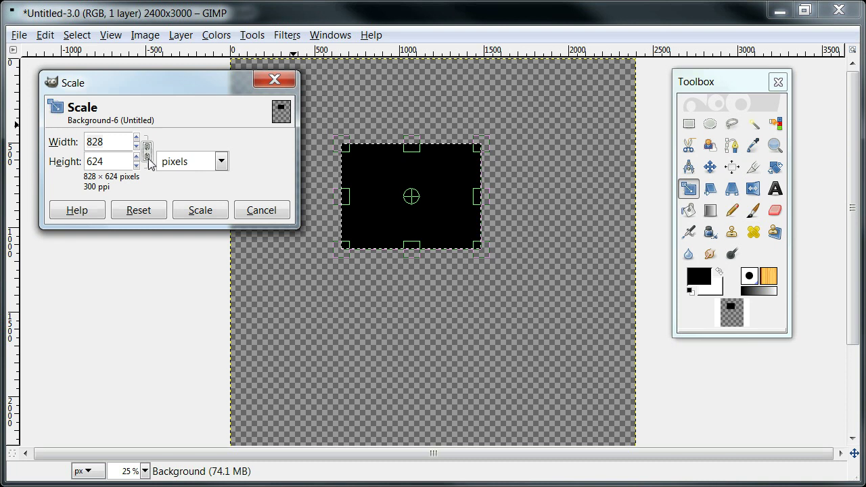
{"action": "left_click", "coordinate": [221, 162]}
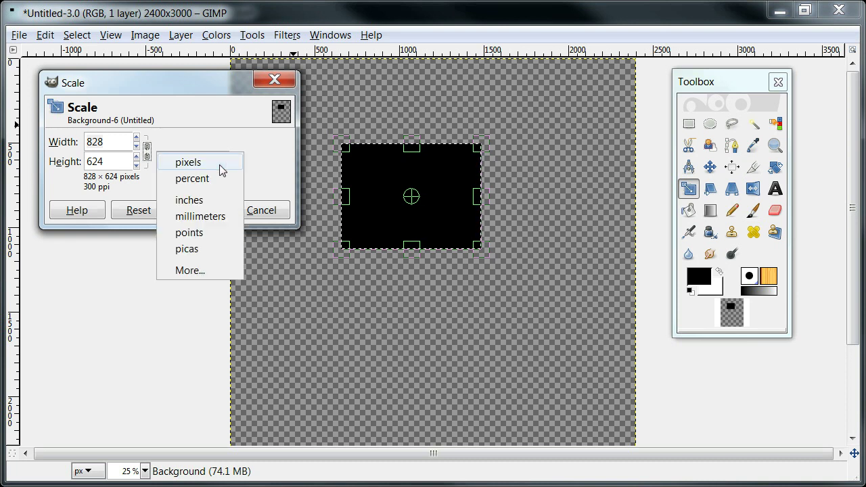
{"action": "left_click", "coordinate": [202, 203]}
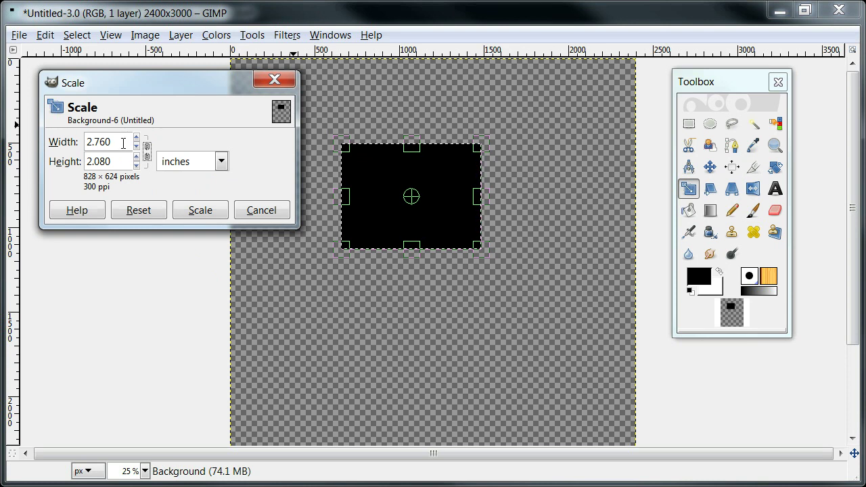
{"action": "left_click_drag", "start_coordinate": [123, 143], "coordinate": [84, 143]}
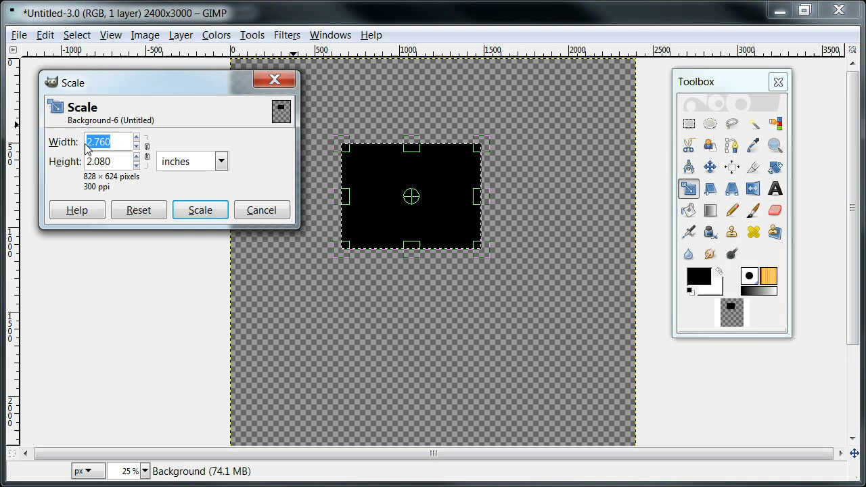
{"action": "type", "text": "3"}
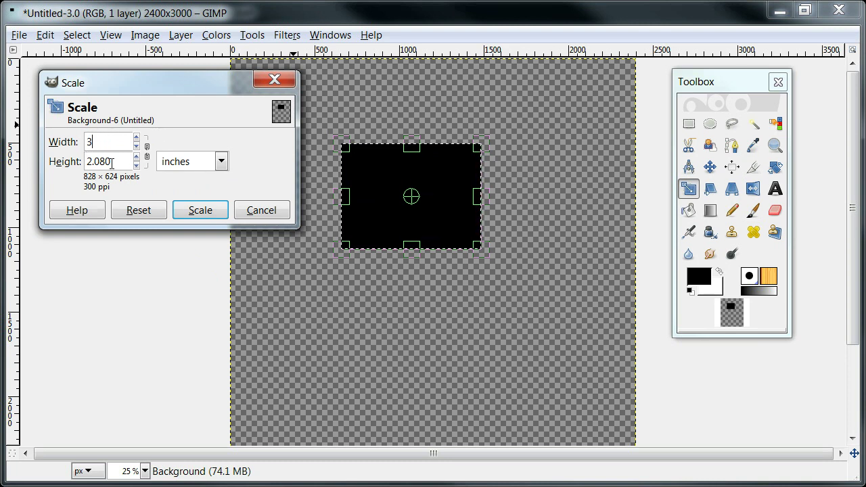
{"action": "left_click_drag", "start_coordinate": [111, 163], "coordinate": [86, 164]}
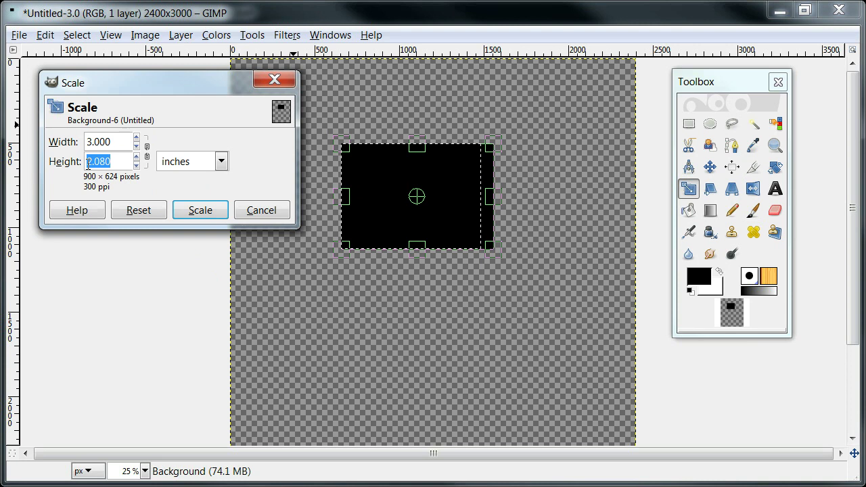
- Apply the 5-inch height, shift the rectangle up and slightly right, and anchor it to Background
{"action": "type", "text": "5"}
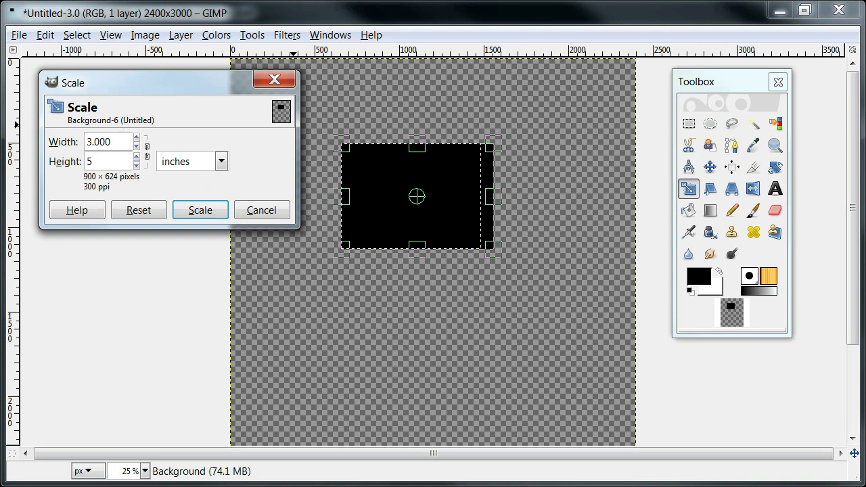
{"action": "left_click", "coordinate": [187, 211]}
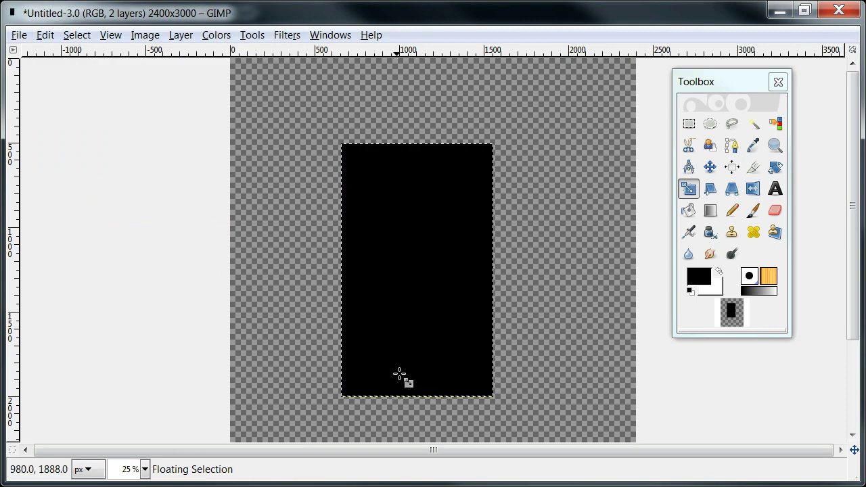
{"action": "left_click", "coordinate": [710, 168]}
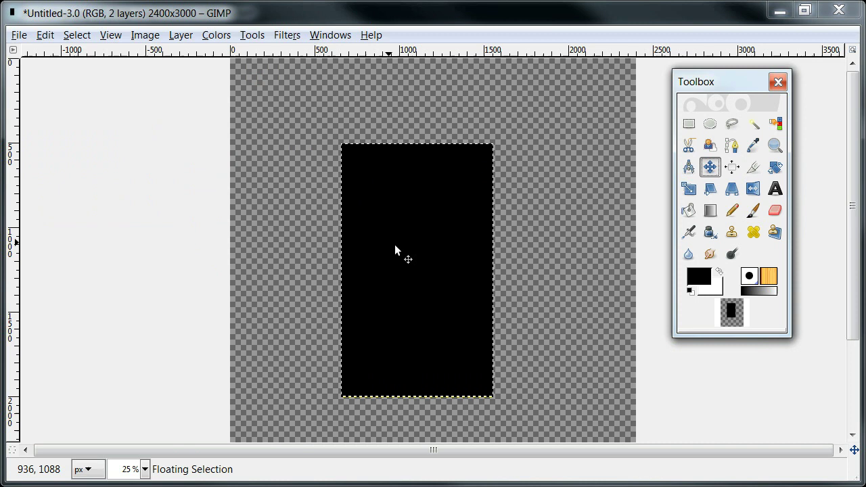
{"action": "left_click_drag", "start_coordinate": [408, 245], "coordinate": [420, 202]}
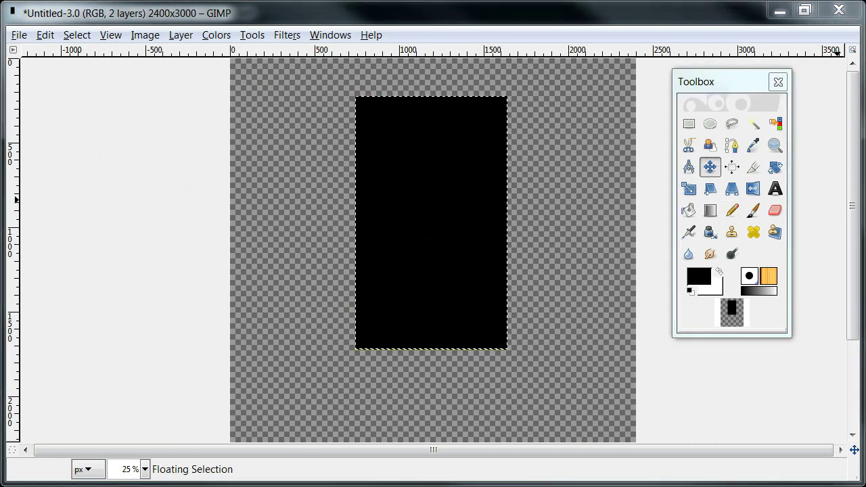
{"action": "key", "text": "ctrl+l"}
{"action": "left_click", "coordinate": [741, 301]}
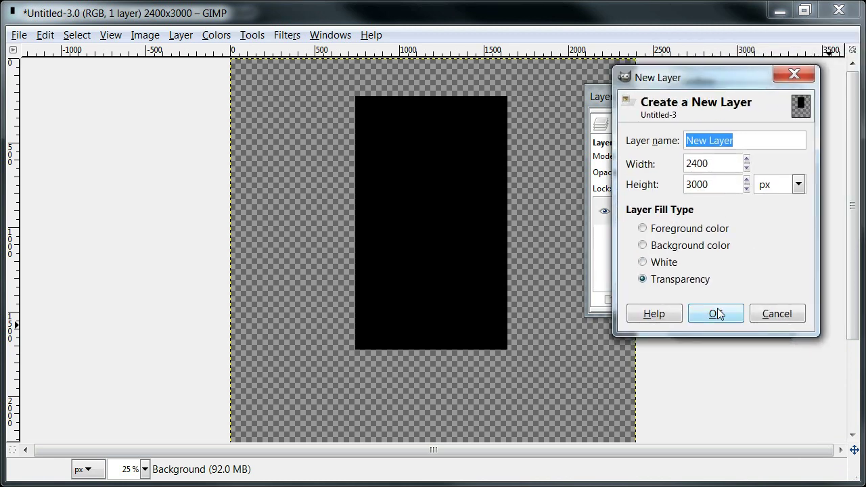
- Create a transparent New Layer and move the Layers dock aside to the left
{"action": "left_click", "coordinate": [717, 314]}
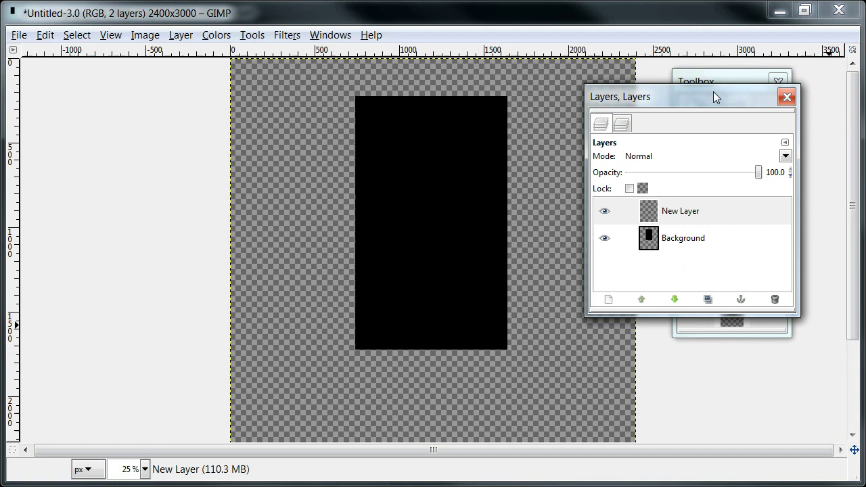
{"action": "left_click_drag", "start_coordinate": [716, 102], "coordinate": [173, 97]}
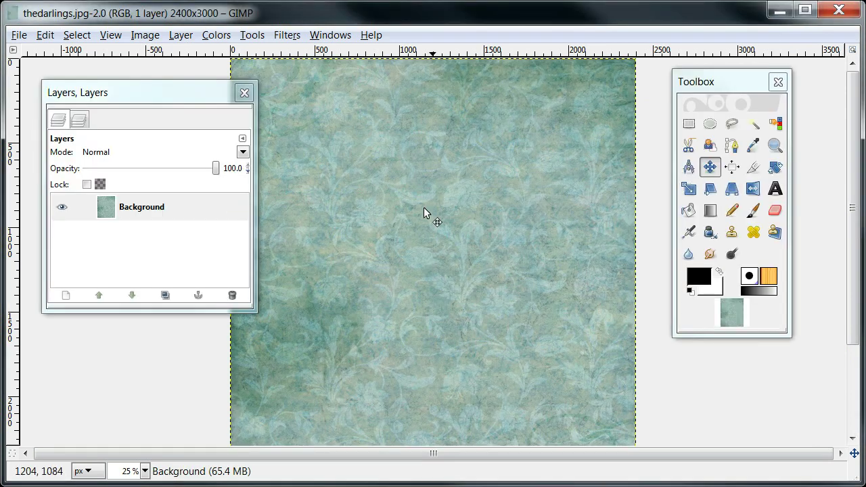
- Copy the thedarlings floral paper to the clipboard
{"action": "right_click", "coordinate": [406, 145]}
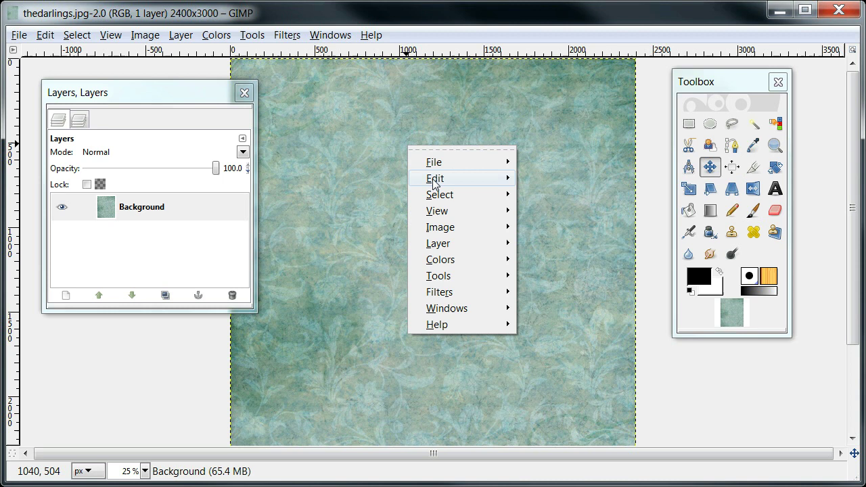
{"action": "mouse_move", "coordinate": [433, 184]}
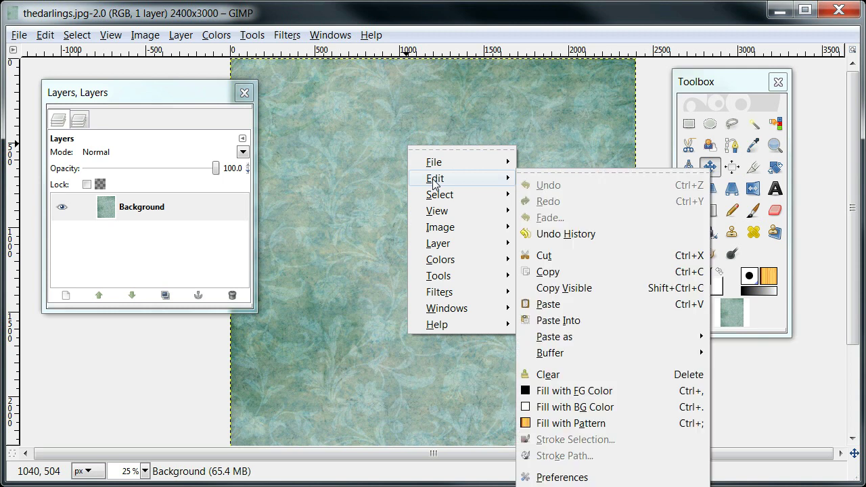
{"action": "left_click", "coordinate": [551, 273]}
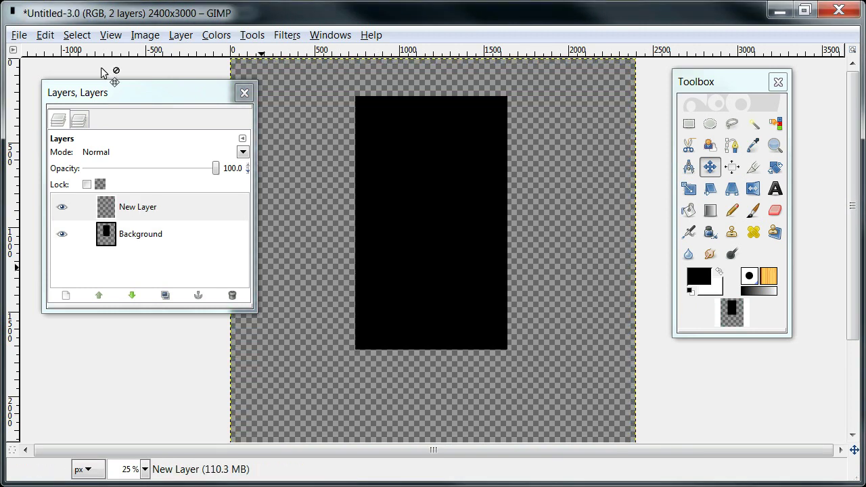
- Paste the floral paper into New Layer of the card image and anchor it
{"action": "left_click", "coordinate": [138, 210]}
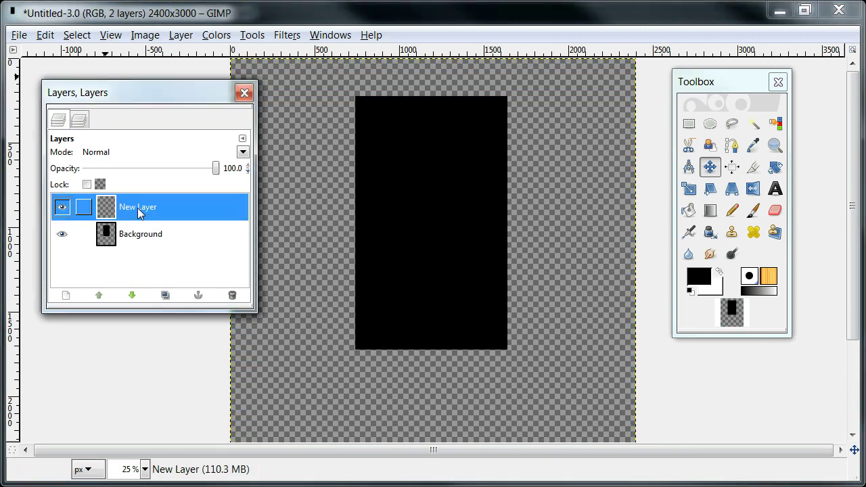
{"action": "right_click", "coordinate": [367, 144]}
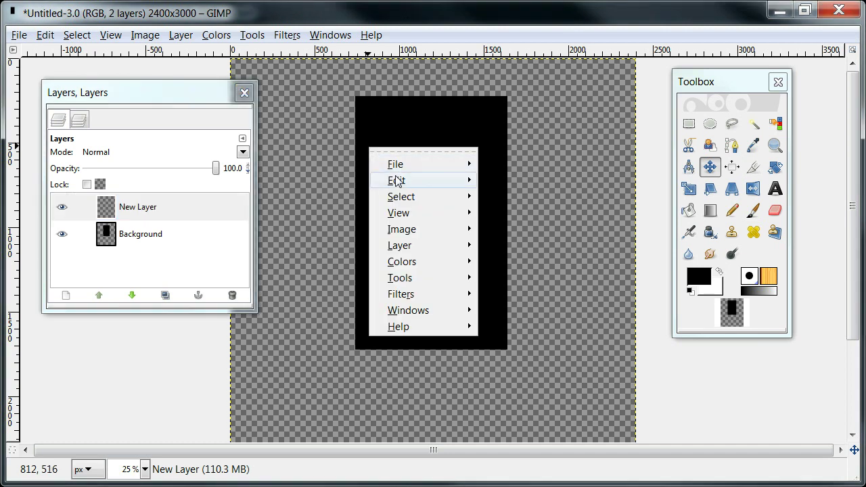
{"action": "mouse_move", "coordinate": [402, 184]}
{"action": "left_click", "coordinate": [512, 306]}
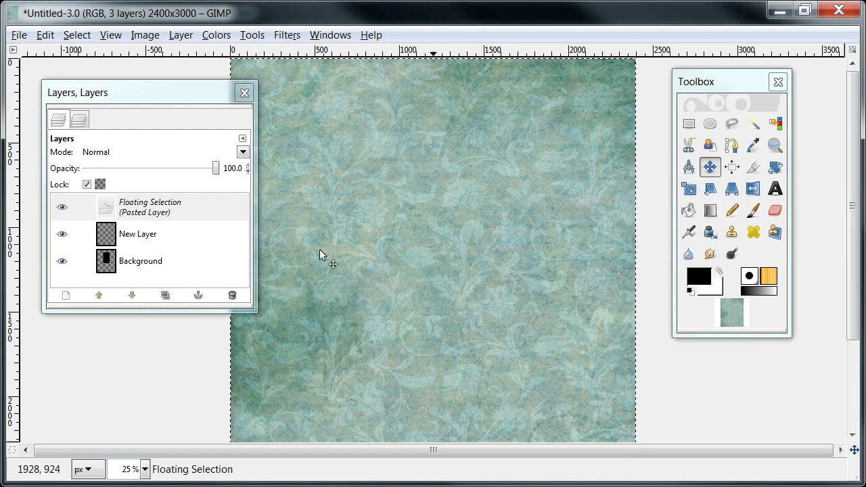
{"action": "left_click", "coordinate": [198, 296]}
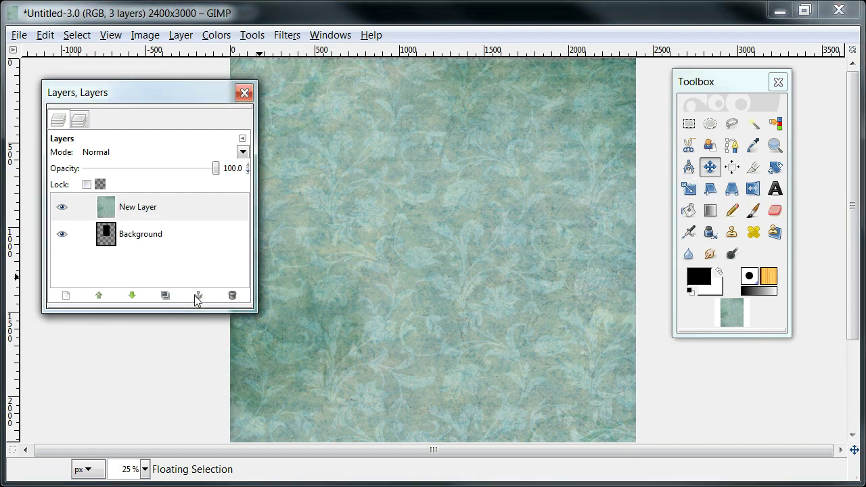
- Hide New Layer and fuzzy-select the black 3x5 rectangle on Background
{"action": "left_click", "coordinate": [149, 239]}
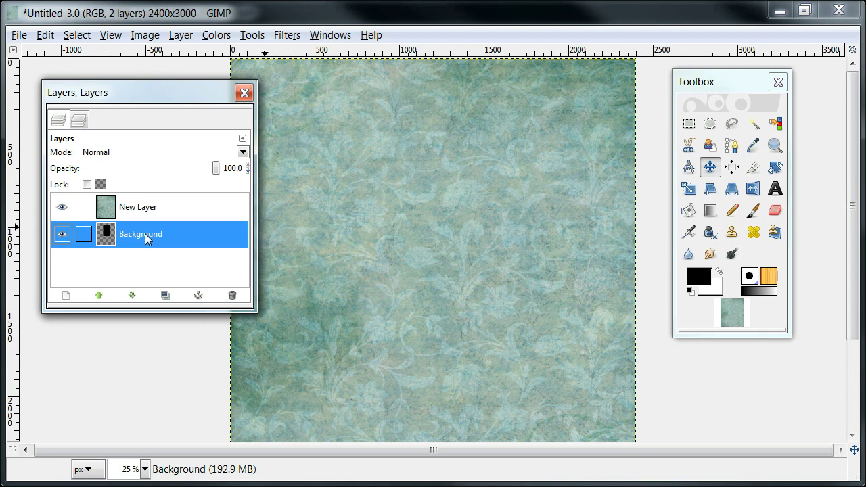
{"action": "left_click", "coordinate": [61, 207]}
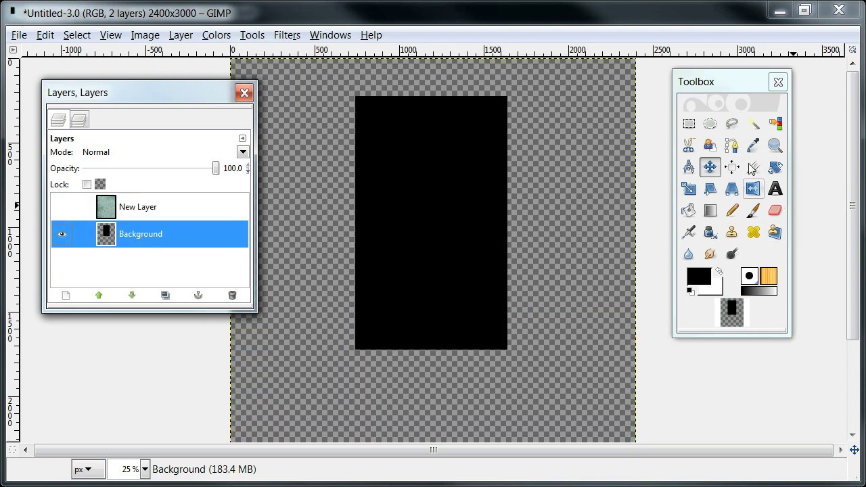
{"action": "left_click", "coordinate": [755, 127]}
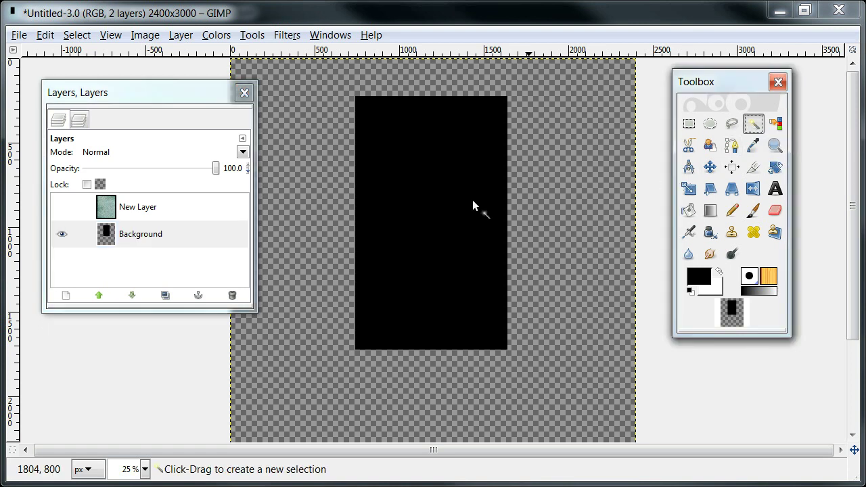
{"action": "left_click", "coordinate": [421, 206]}
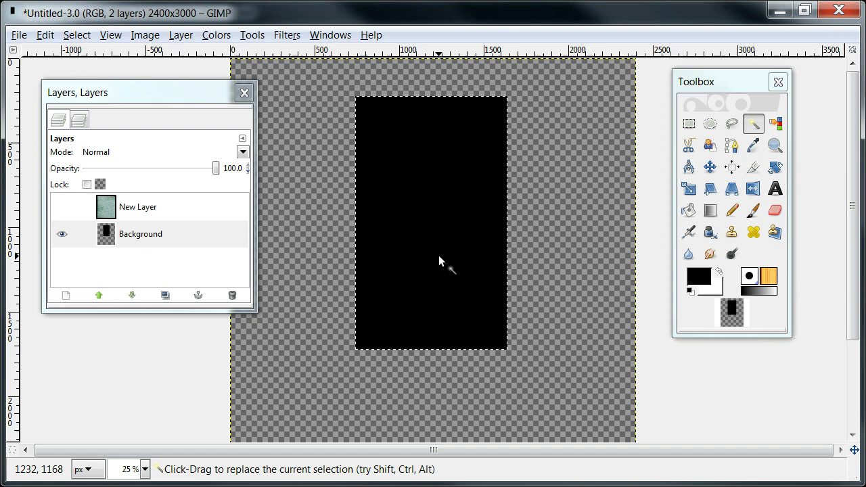
- Show and activate New Layer, then invert the selection to everything outside the rectangle
{"action": "left_click", "coordinate": [61, 207]}
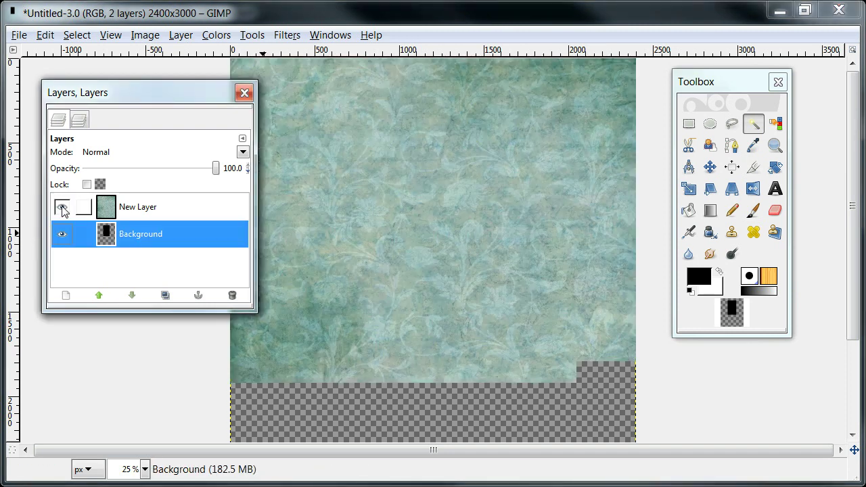
{"action": "left_click", "coordinate": [134, 211]}
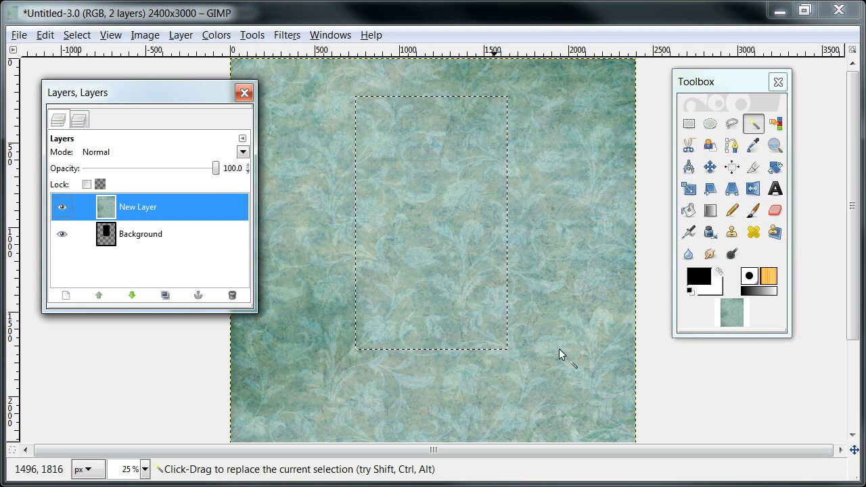
{"action": "left_click", "coordinate": [85, 39]}
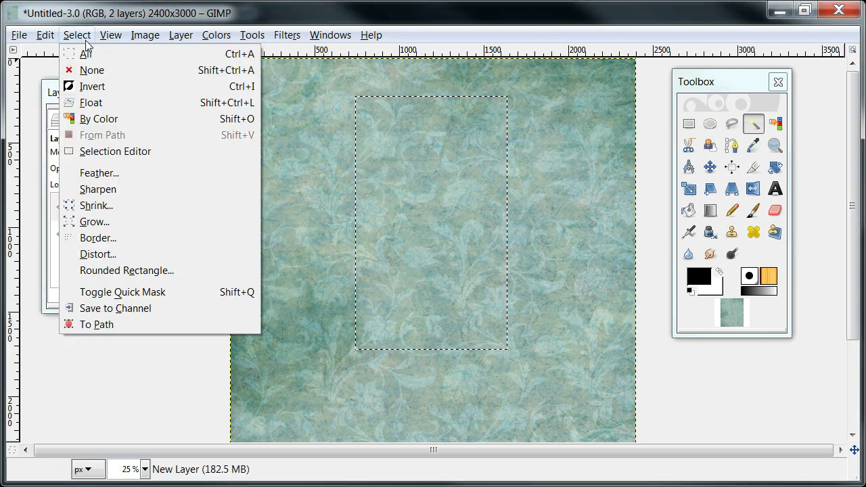
{"action": "left_click", "coordinate": [88, 92]}
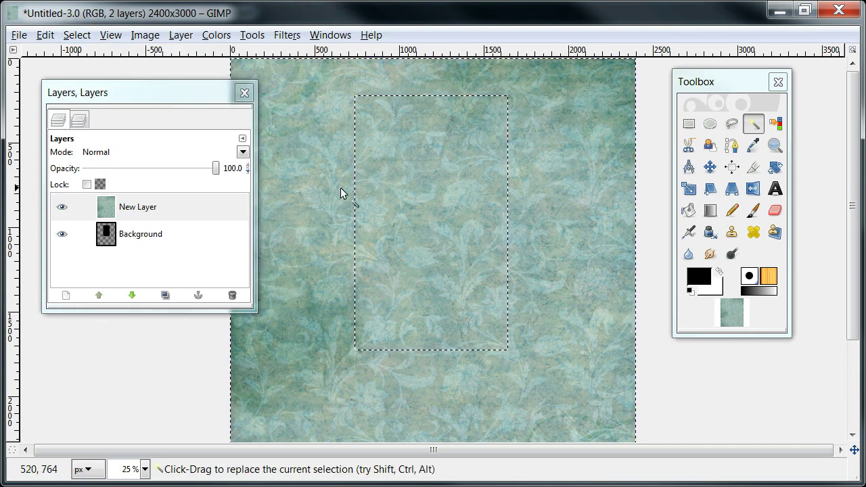
- Erase a small stroke near the right edge, then cut away the paper outside the rectangle
{"action": "left_click", "coordinate": [775, 211]}
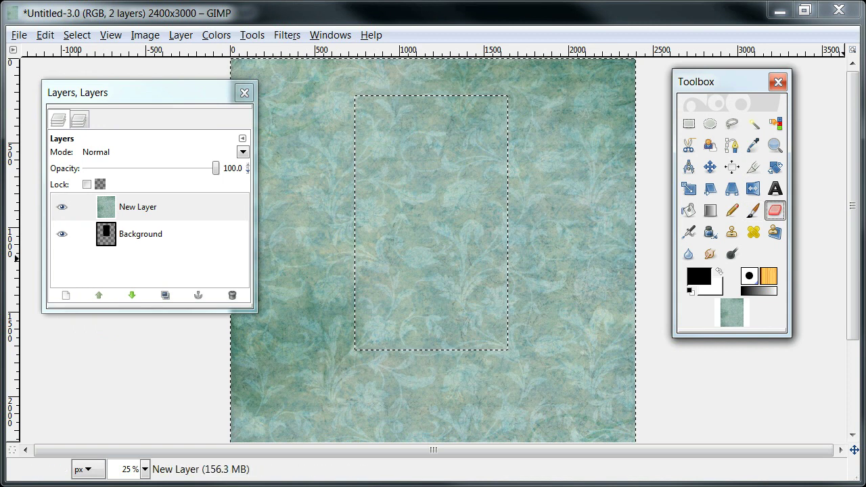
{"action": "left_click", "coordinate": [599, 217]}
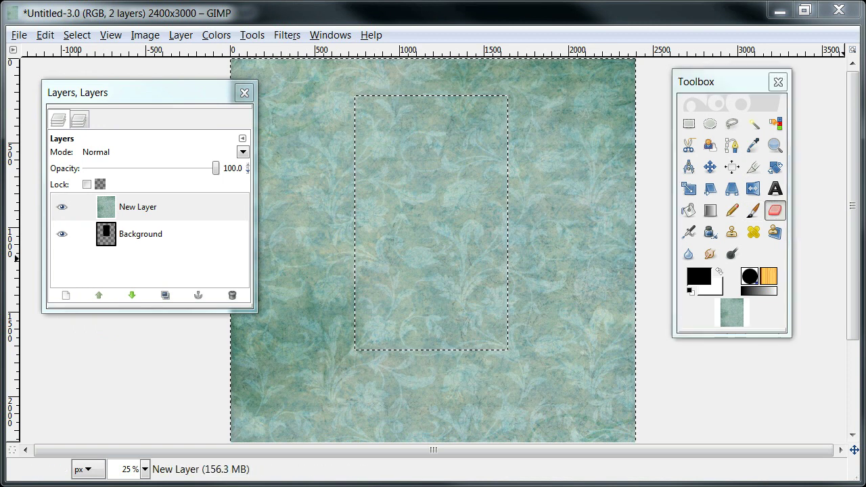
{"action": "mouse_move", "coordinate": [595, 217]}
{"action": "left_mouse_down"}
{"action": "mouse_move", "coordinate": [578, 193]}
{"action": "mouse_move", "coordinate": [572, 235]}
{"action": "mouse_move", "coordinate": [591, 253]}
{"action": "left_mouse_up"}
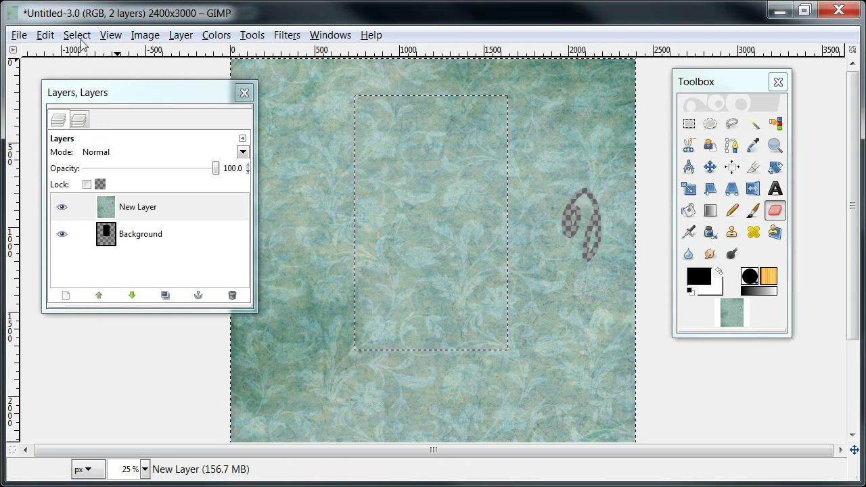
{"action": "left_click", "coordinate": [46, 35]}
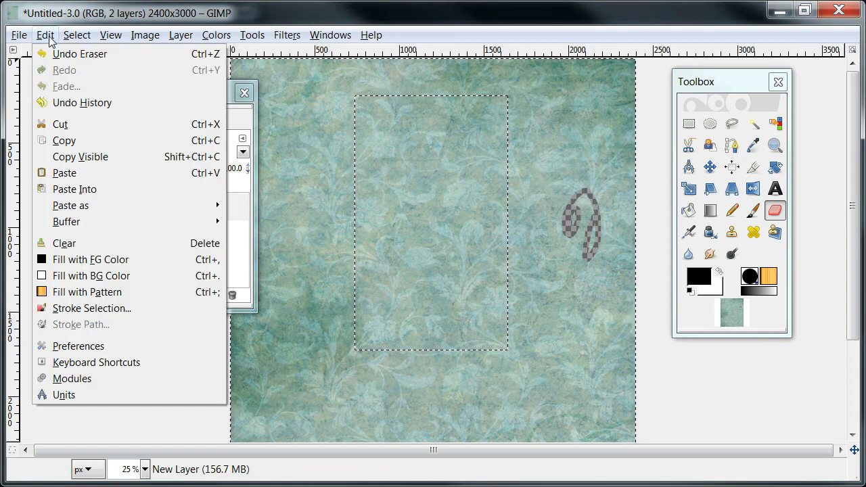
{"action": "left_click", "coordinate": [70, 126]}
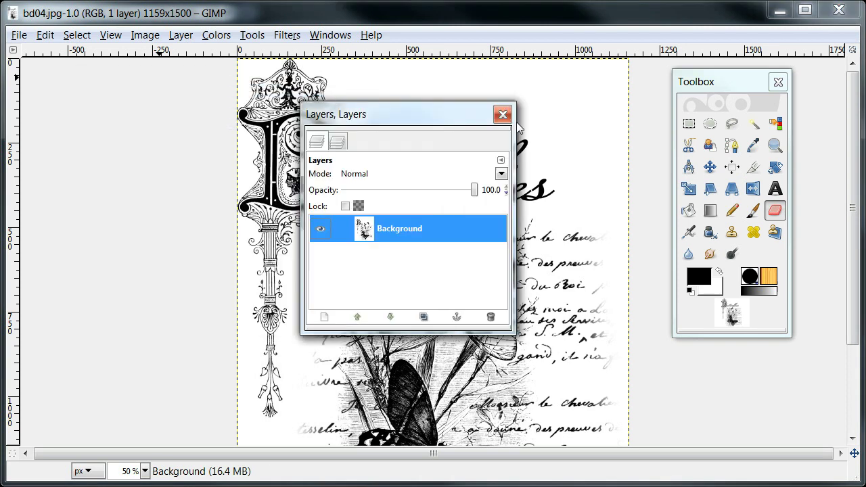
- Move the Layers panel off the bd04 stamp artwork to the left of the canvas
{"action": "left_click_drag", "start_coordinate": [417, 109], "coordinate": [759, 238]}
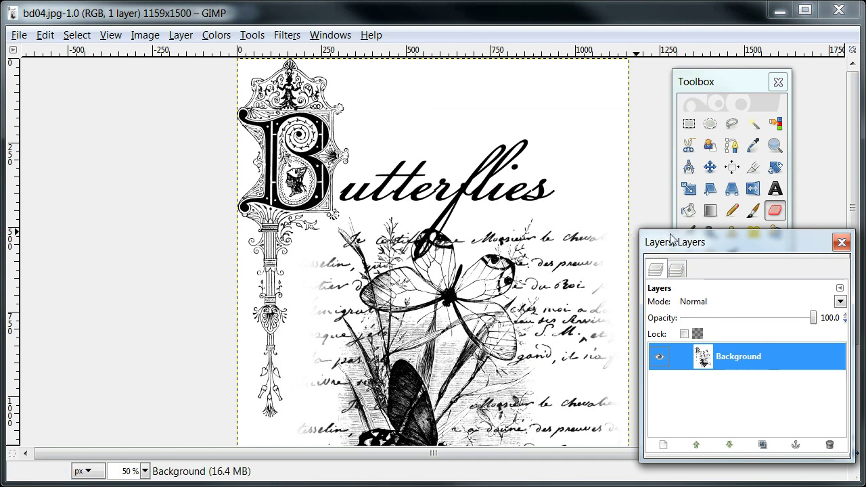
{"action": "left_click_drag", "start_coordinate": [676, 247], "coordinate": [58, 206]}
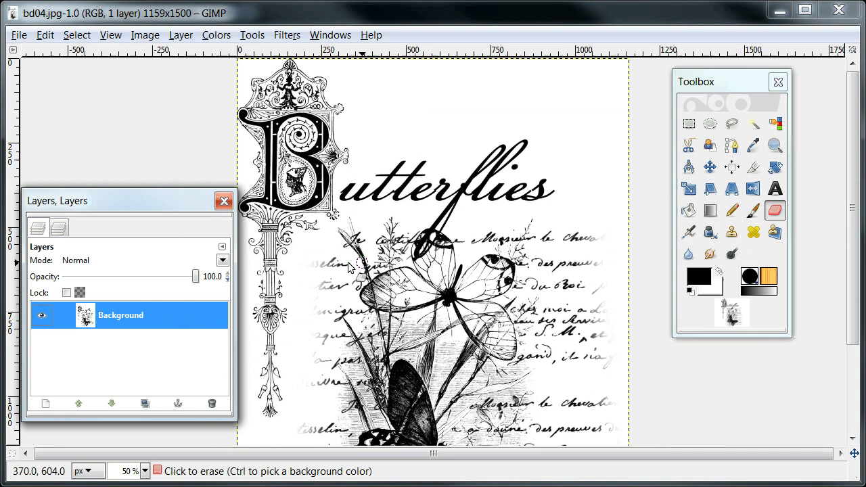
- Apply Color to Alpha with white as the From colour to the Butterflies stamp
{"action": "left_click", "coordinate": [183, 37]}
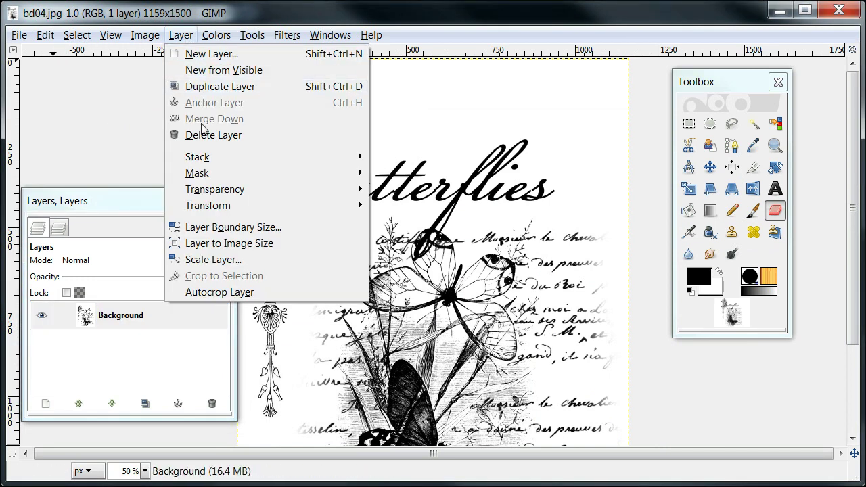
{"action": "mouse_move", "coordinate": [211, 193]}
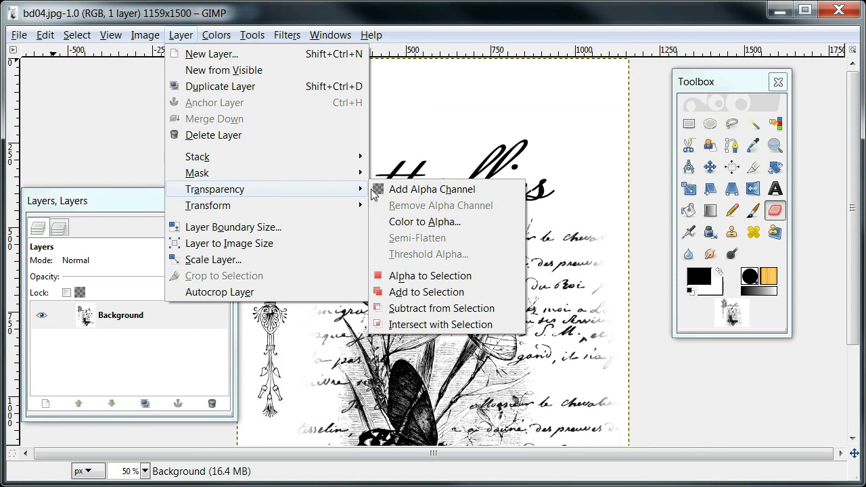
{"action": "left_click", "coordinate": [413, 224]}
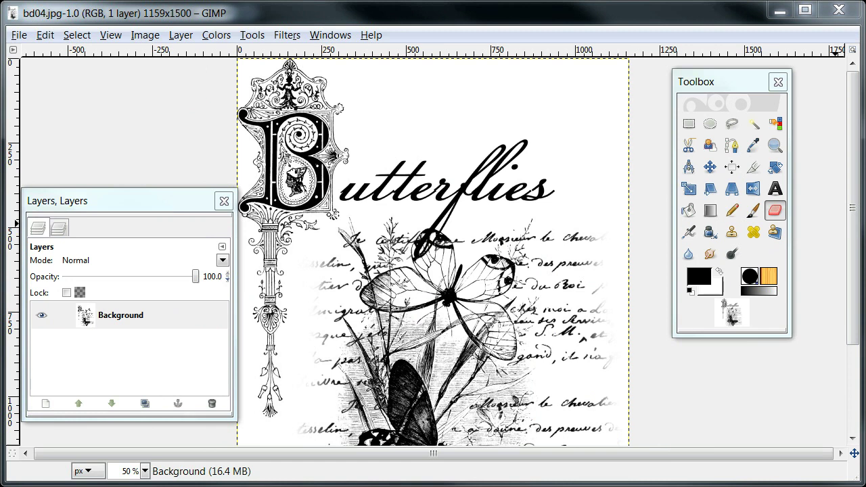
{"action": "left_click_drag", "start_coordinate": [732, 5], "coordinate": [547, 78]}
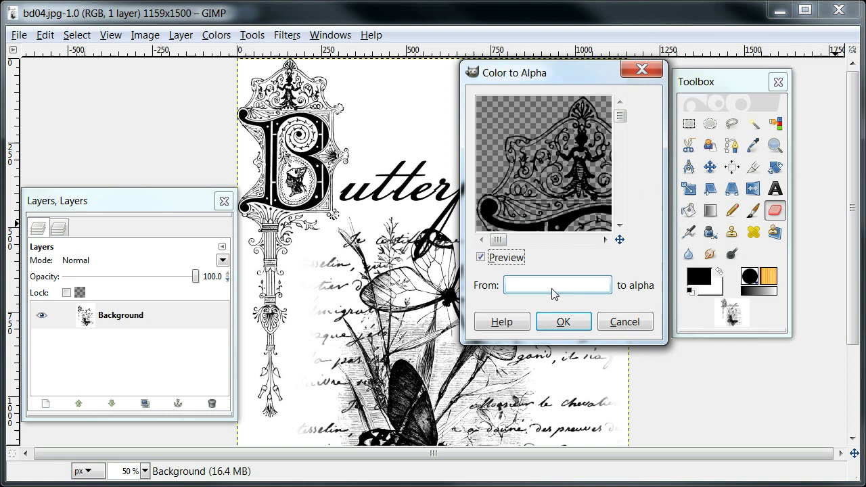
{"action": "left_click", "coordinate": [564, 323]}
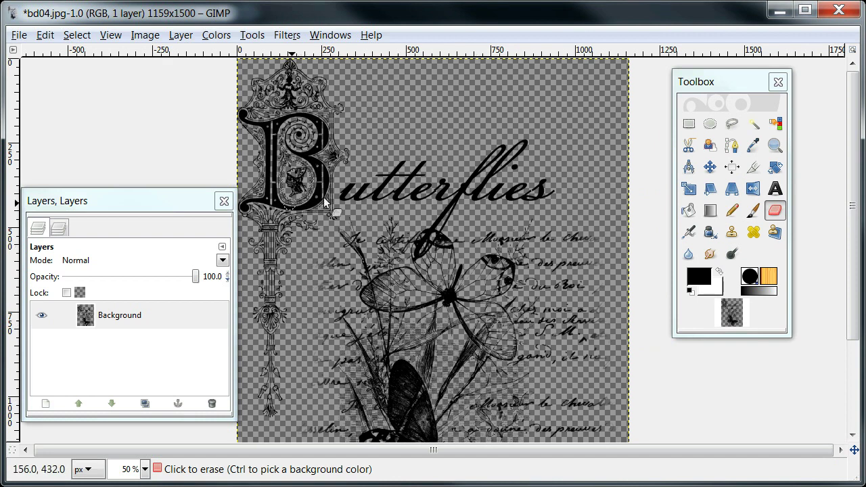
- Save the stamp as butterfly2.png, accepting the default PNG options
{"action": "left_click", "coordinate": [19, 35]}
{"action": "left_click", "coordinate": [60, 175]}
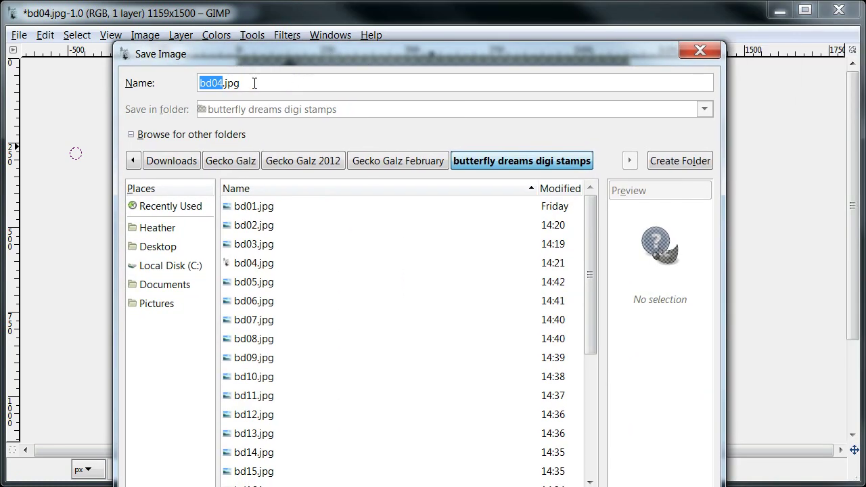
{"action": "left_click_drag", "start_coordinate": [251, 84], "coordinate": [193, 87]}
{"action": "type", "text": "butterfly2"}
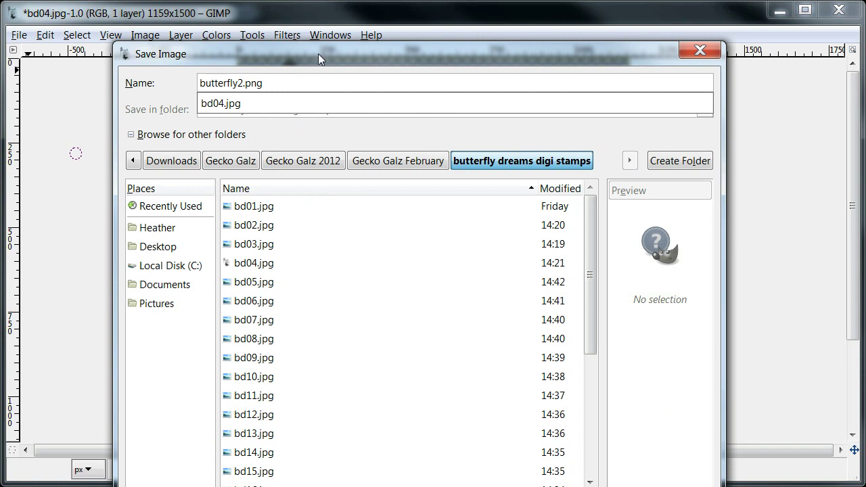
{"action": "left_click", "coordinate": [439, 54]}
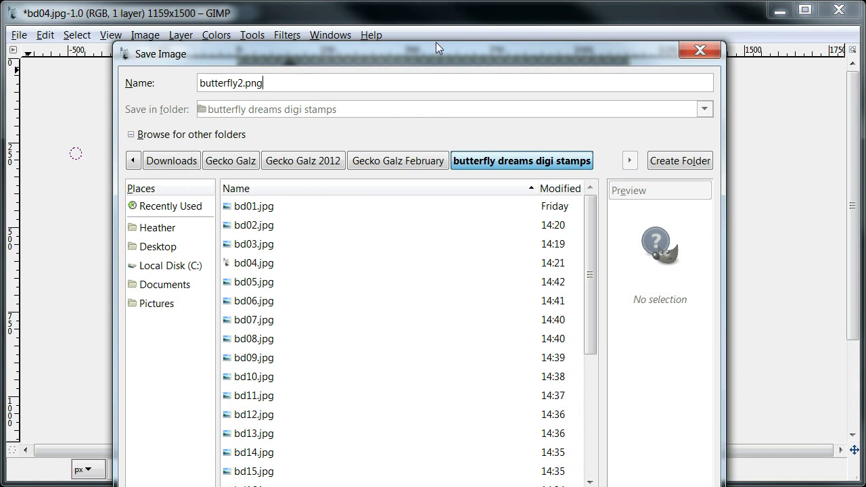
{"action": "left_click_drag", "start_coordinate": [437, 52], "coordinate": [435, 0]}
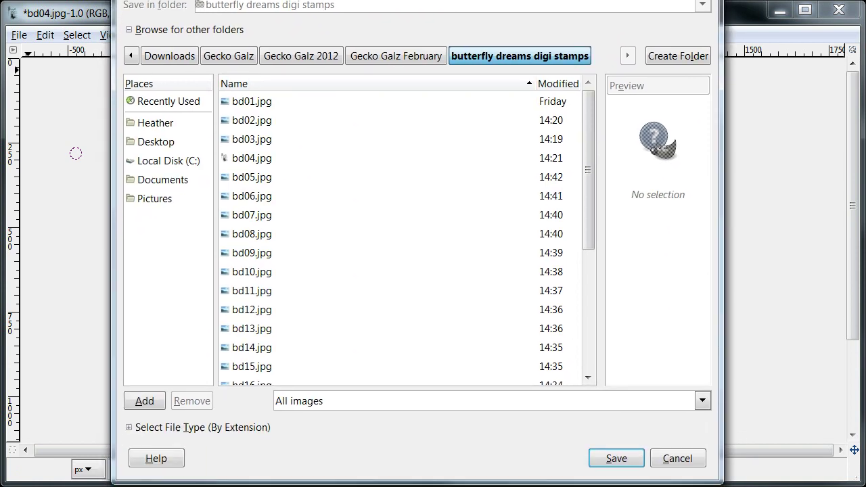
{"action": "left_click", "coordinate": [621, 461]}
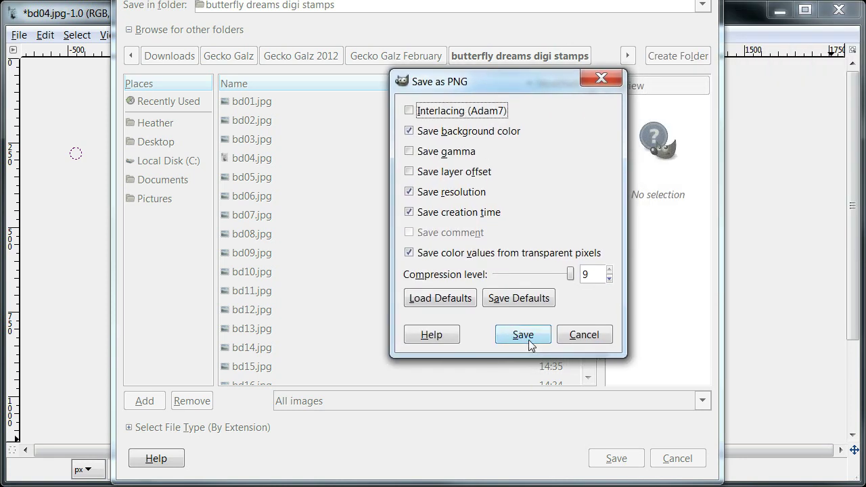
{"action": "left_click", "coordinate": [529, 338]}
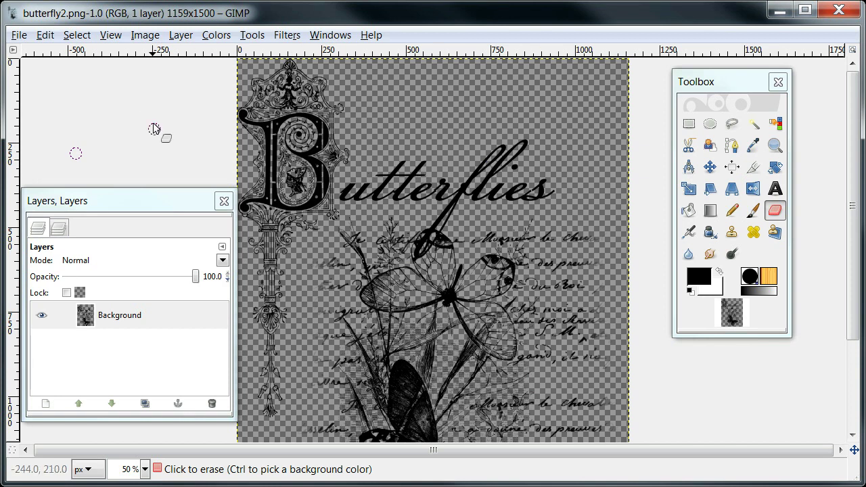
- Copy the Butterflies stamp image to the clipboard
{"action": "right_click", "coordinate": [389, 142]}
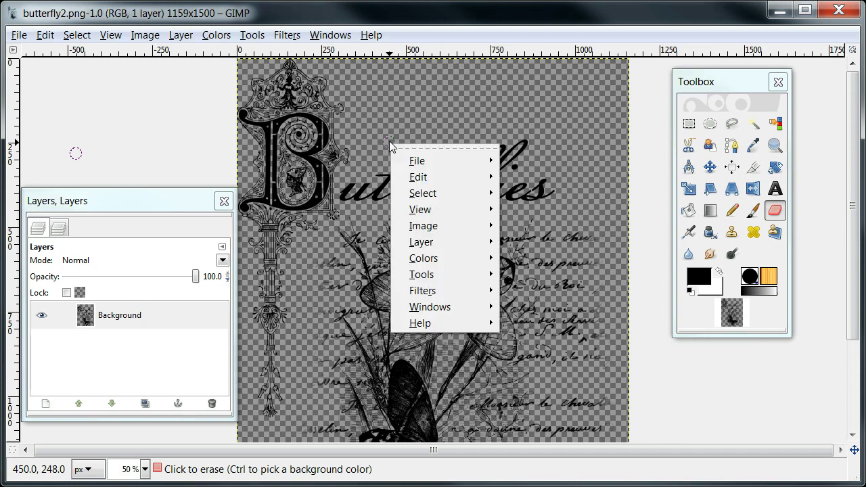
{"action": "mouse_move", "coordinate": [427, 181]}
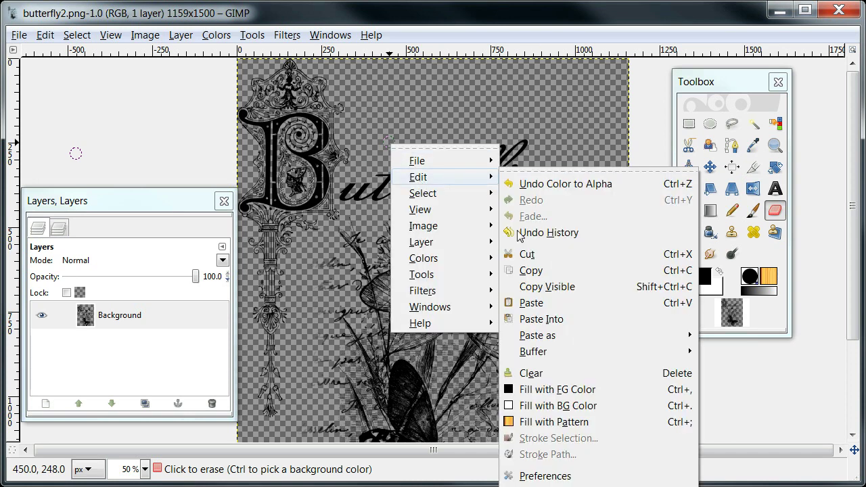
{"action": "left_click", "coordinate": [532, 270]}
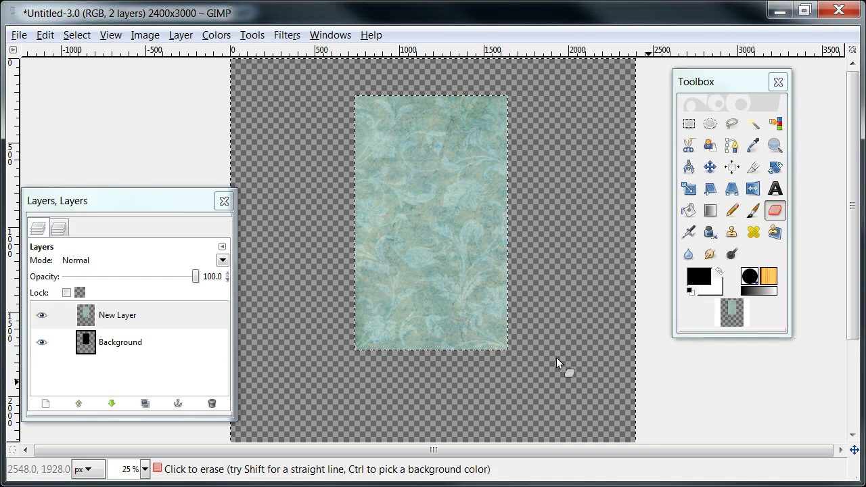
- Add a new transparent-filled layer above the teal floral card
{"action": "left_click", "coordinate": [224, 248]}
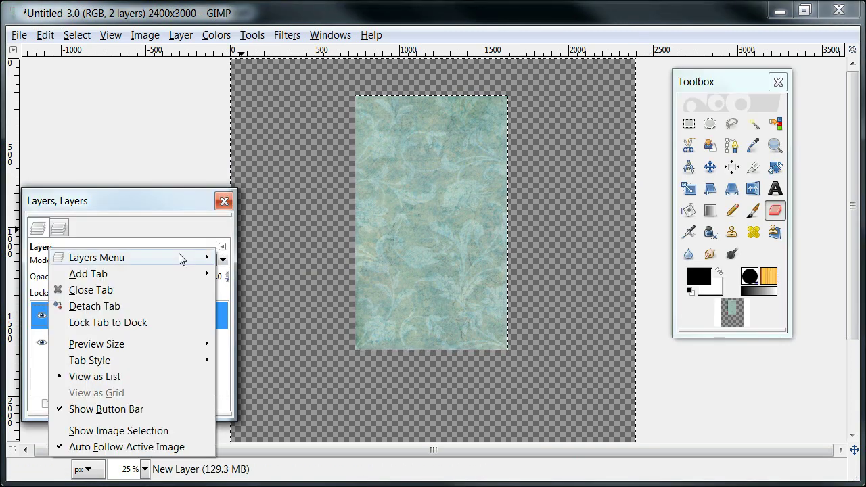
{"action": "mouse_move", "coordinate": [180, 256]}
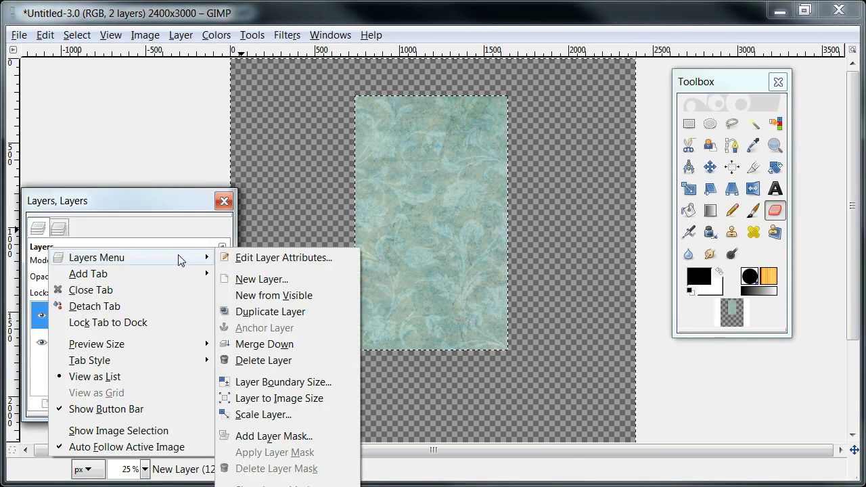
{"action": "left_click", "coordinate": [259, 281]}
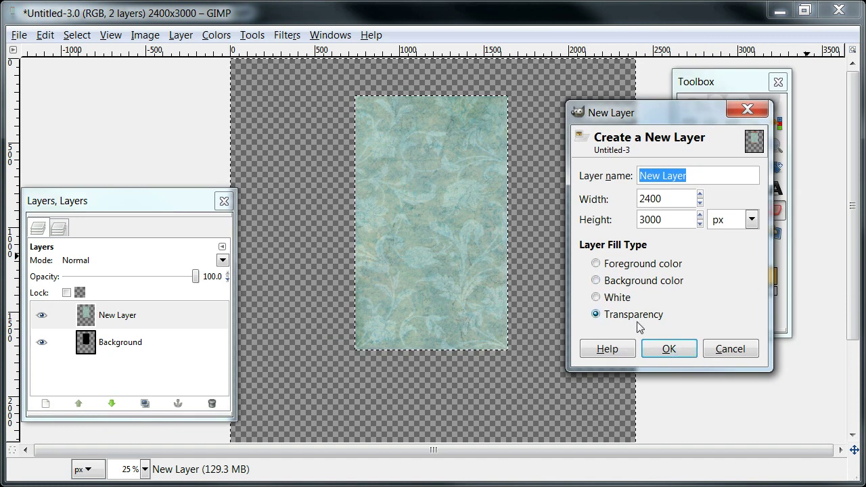
{"action": "left_click", "coordinate": [672, 350]}
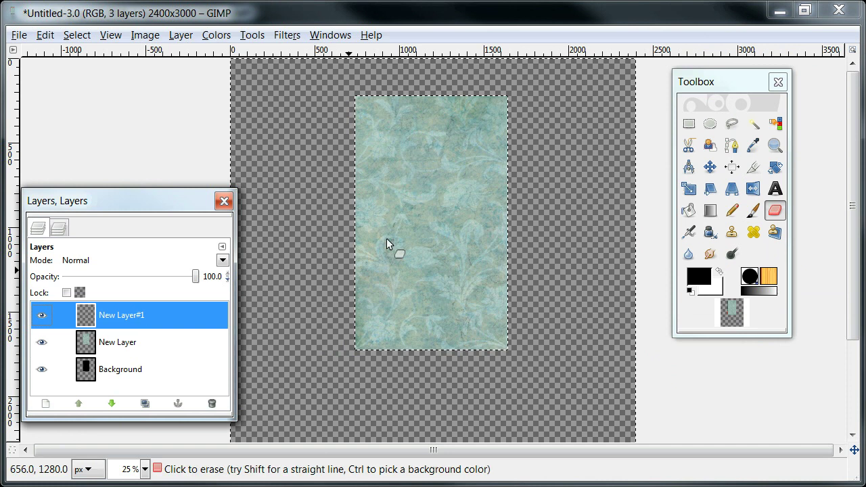
- Paste the Butterflies stamp onto the card as a floating selection and open its Scale dialog
{"action": "right_click", "coordinate": [387, 123]}
{"action": "mouse_move", "coordinate": [416, 160]}
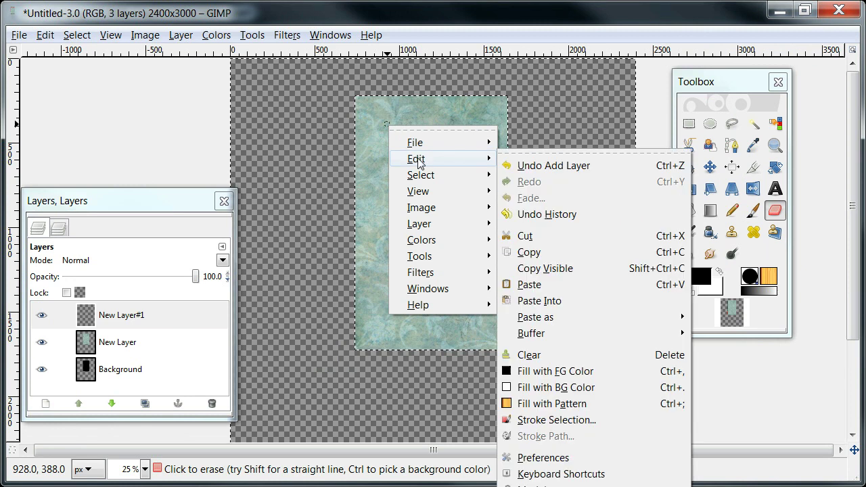
{"action": "left_click", "coordinate": [530, 285]}
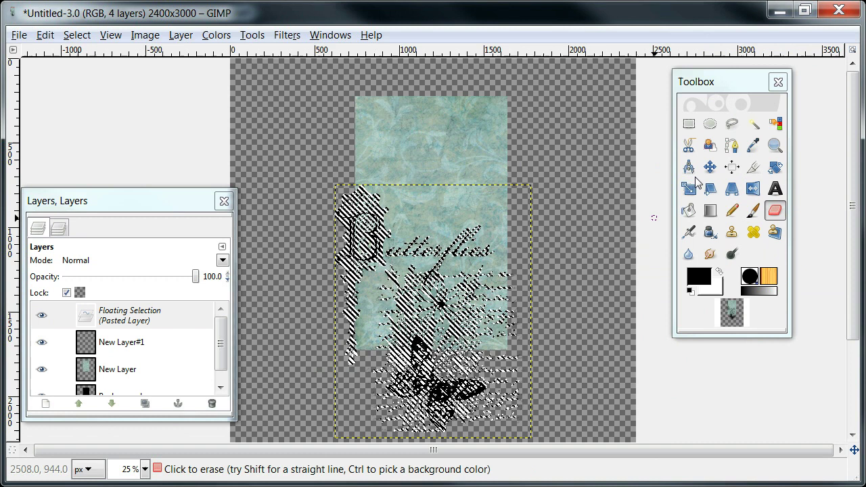
{"action": "key", "text": "shift+t"}
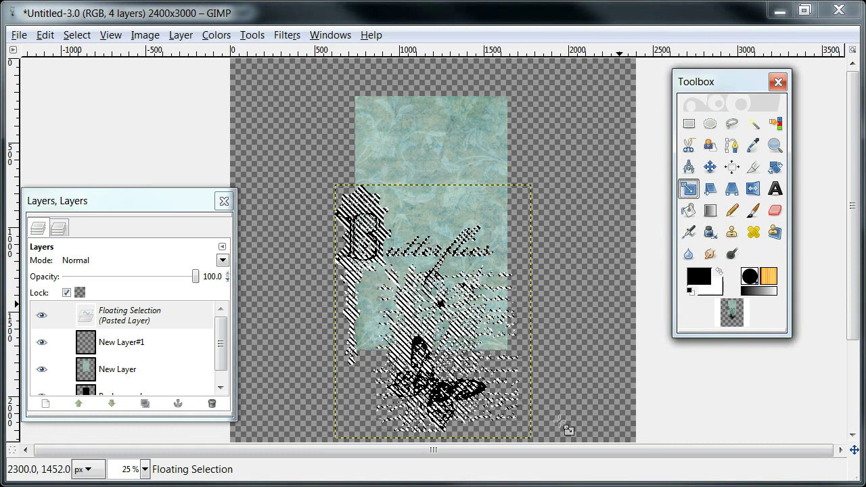
{"action": "left_click", "coordinate": [533, 439]}
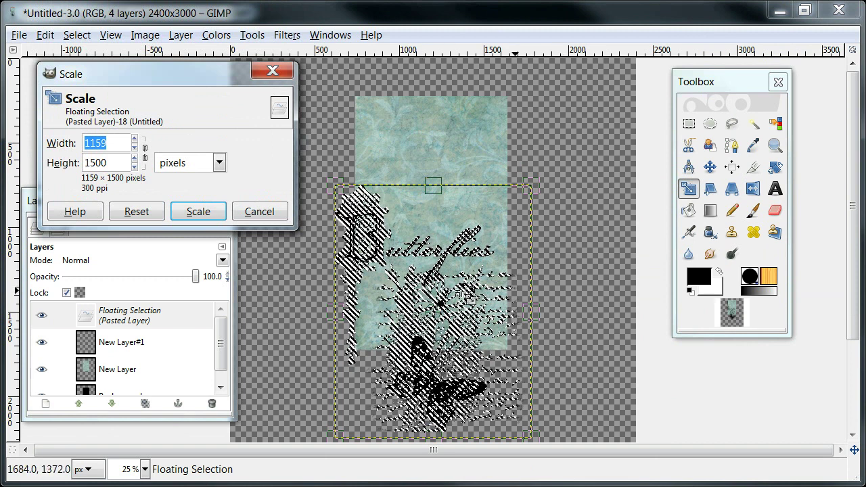
- Scale the stamp proportionally to about half size and move it onto the teal card
{"action": "left_click", "coordinate": [148, 159]}
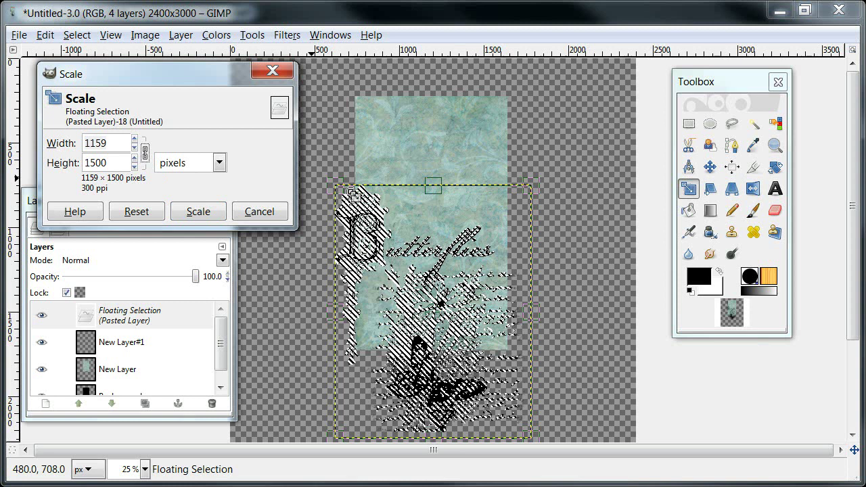
{"action": "left_click_drag", "start_coordinate": [339, 186], "coordinate": [409, 300]}
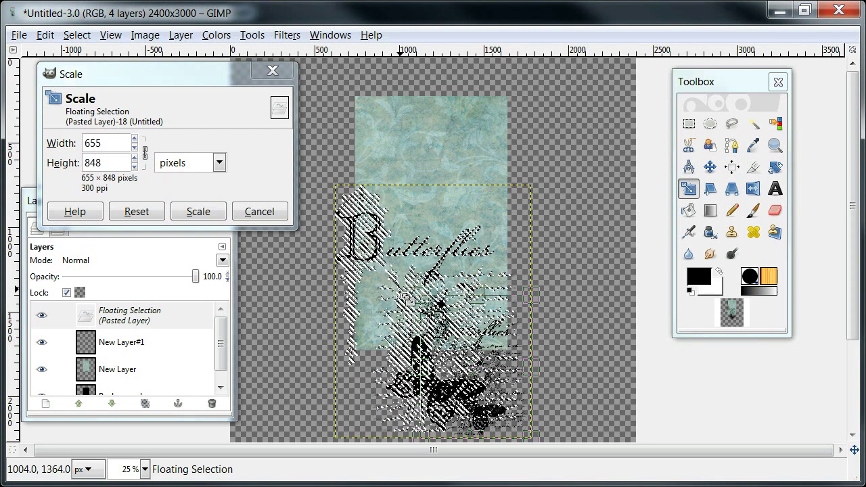
{"action": "left_click", "coordinate": [208, 214]}
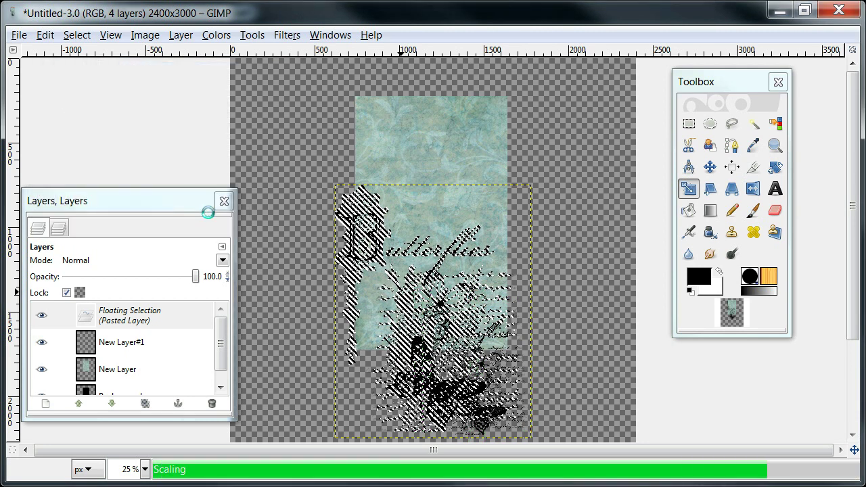
{"action": "left_click", "coordinate": [710, 167]}
{"action": "left_click", "coordinate": [475, 392]}
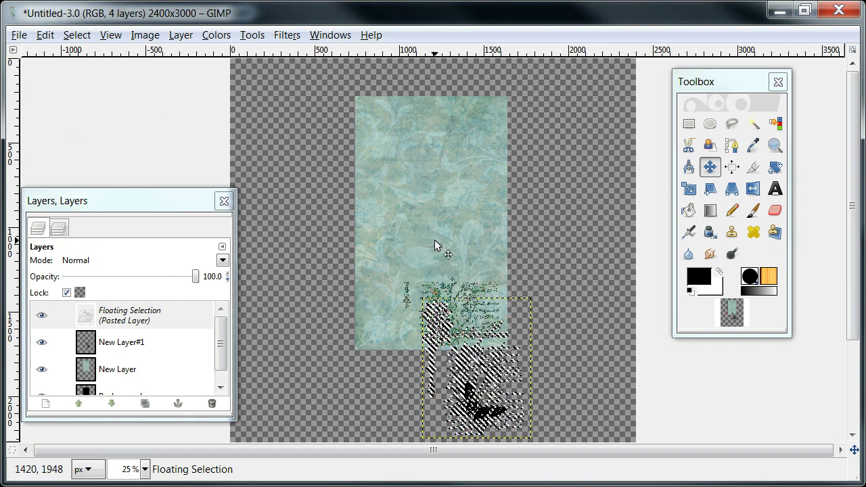
{"action": "mouse_move", "coordinate": [435, 246]}
{"action": "left_mouse_down"}
{"action": "mouse_move", "coordinate": [424, 231]}
{"action": "mouse_move", "coordinate": [430, 242]}
{"action": "left_mouse_up"}
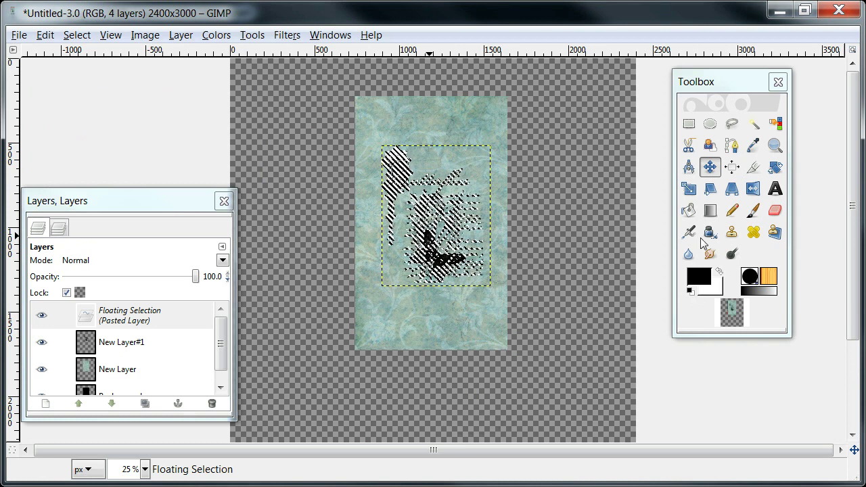
- Rescale the stamp to about 828 x 1072 pixels and fine-tune its position on the card
{"action": "left_click", "coordinate": [689, 190]}
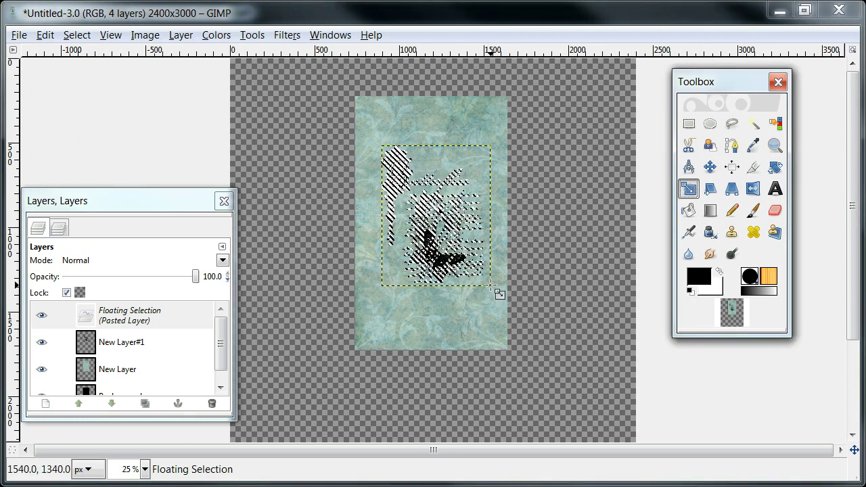
{"action": "left_click_drag", "start_coordinate": [493, 287], "coordinate": [520, 336]}
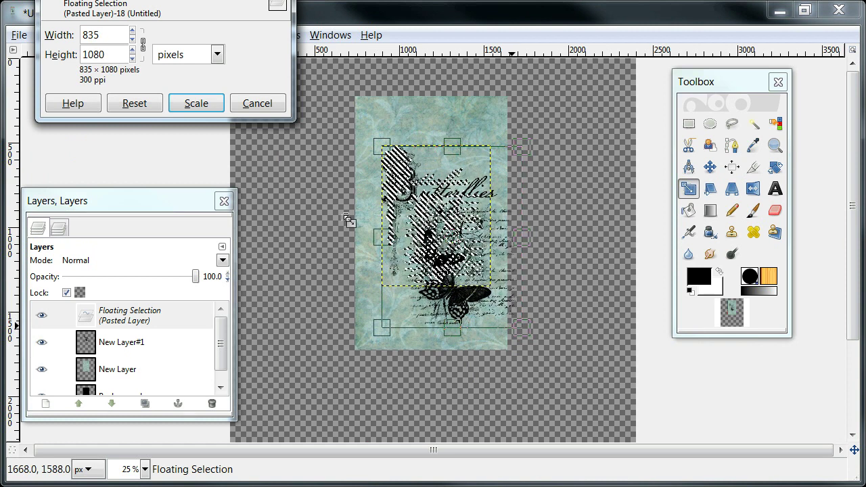
{"action": "left_click", "coordinate": [196, 104]}
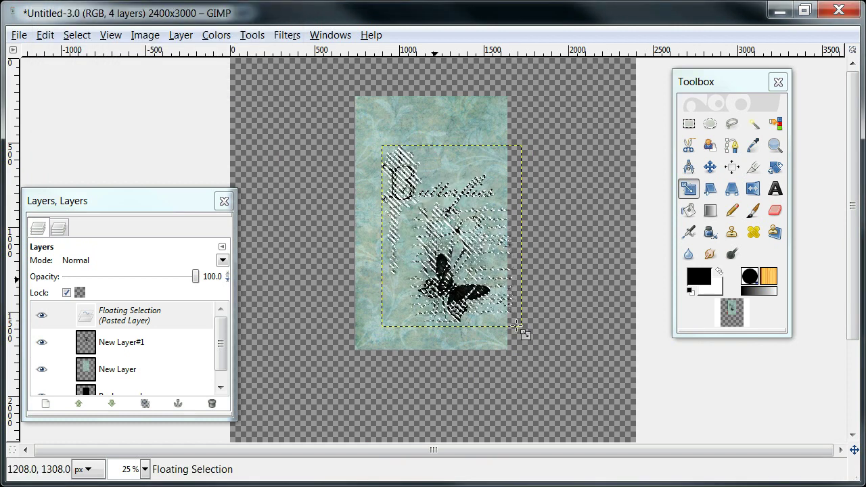
{"action": "left_click", "coordinate": [710, 167]}
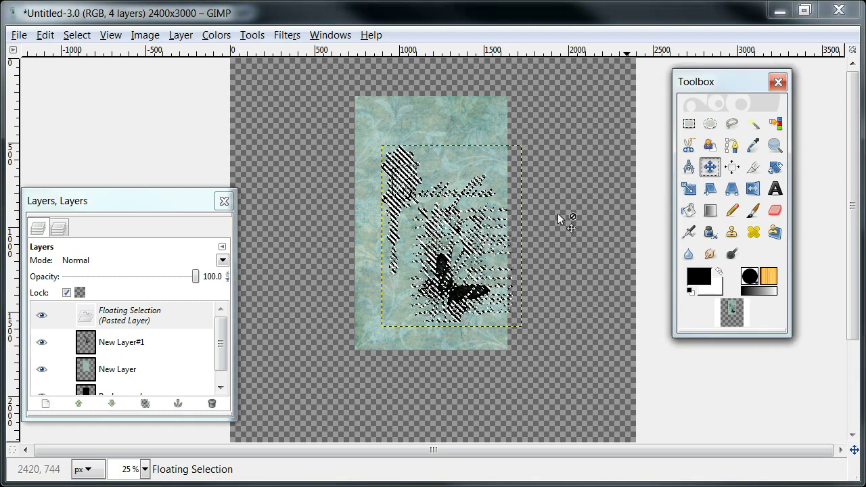
{"action": "left_click", "coordinate": [421, 264]}
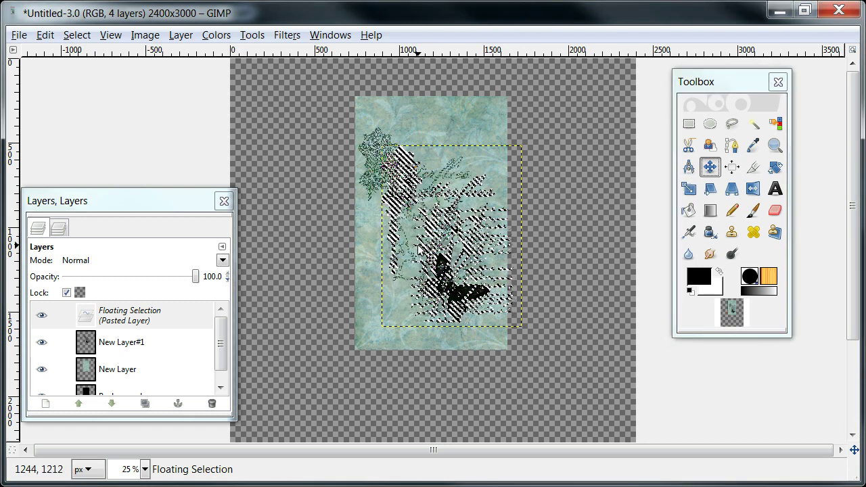
{"action": "left_click_drag", "start_coordinate": [443, 264], "coordinate": [419, 248]}
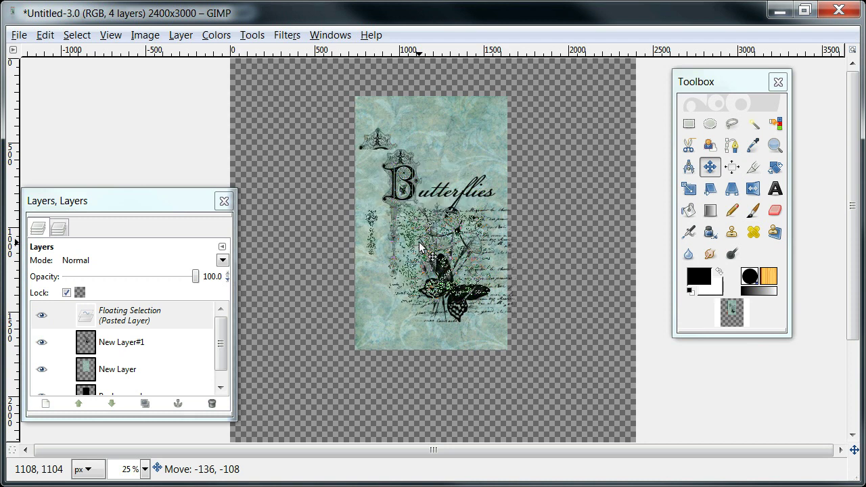
{"action": "left_click_drag", "start_coordinate": [419, 245], "coordinate": [420, 242]}
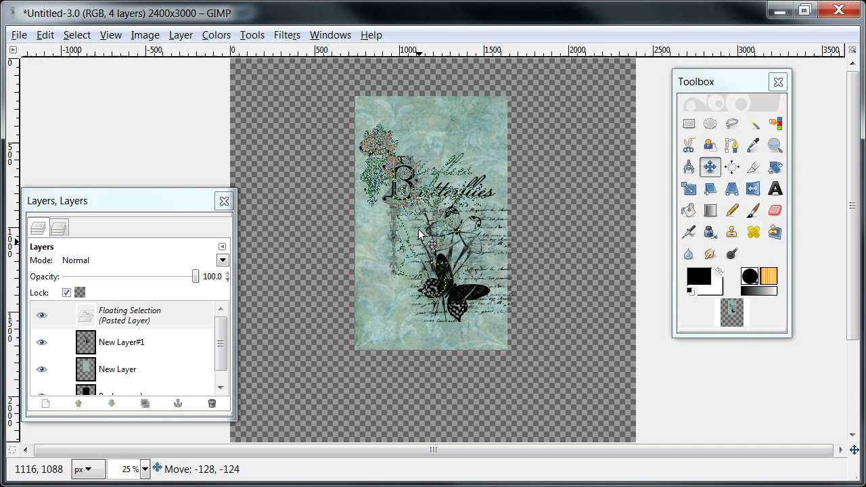
{"action": "left_click_drag", "start_coordinate": [420, 246], "coordinate": [420, 236]}
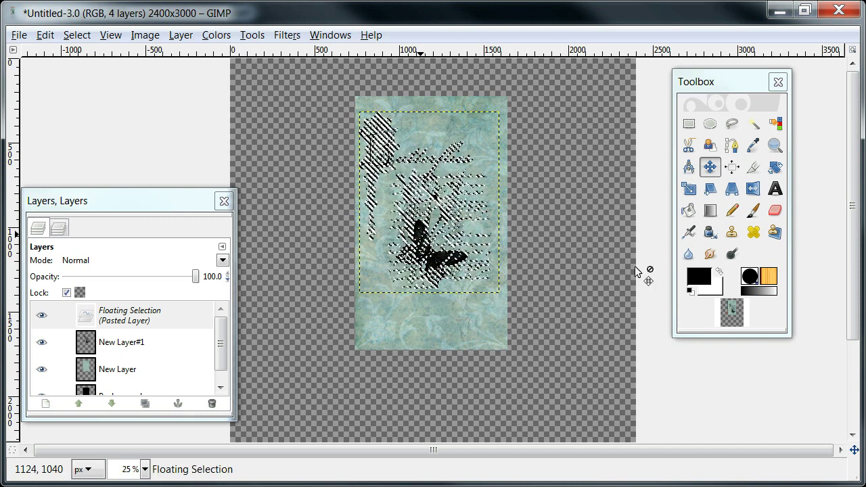
{"action": "left_click", "coordinate": [421, 234]}
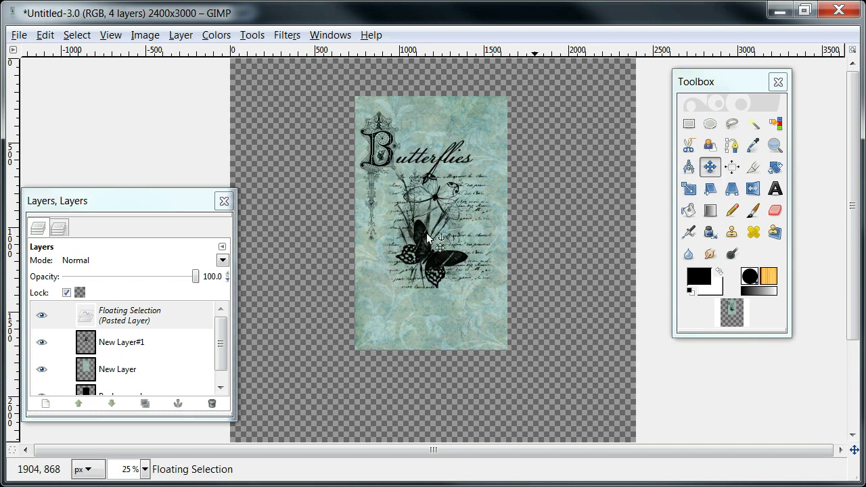
- Anchor the floating Butterflies stamp onto New Layer#1
{"action": "left_click", "coordinate": [178, 404]}
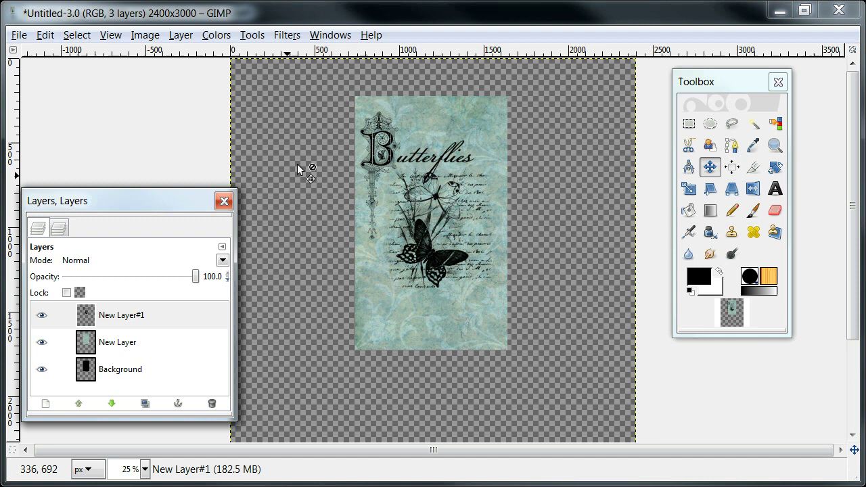
- Save the card as butterfly card.xcf in the butterfly dreams digi stamps folder
{"action": "left_click", "coordinate": [19, 35]}
{"action": "left_click", "coordinate": [45, 35]}
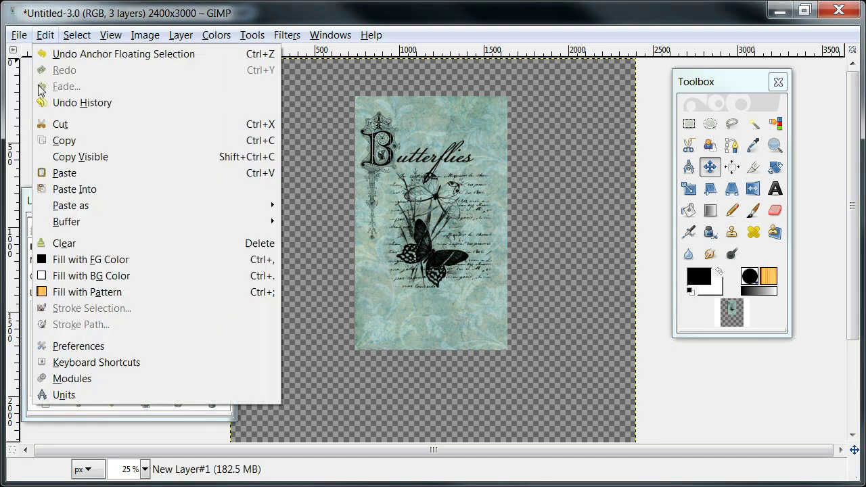
{"action": "mouse_move", "coordinate": [21, 38]}
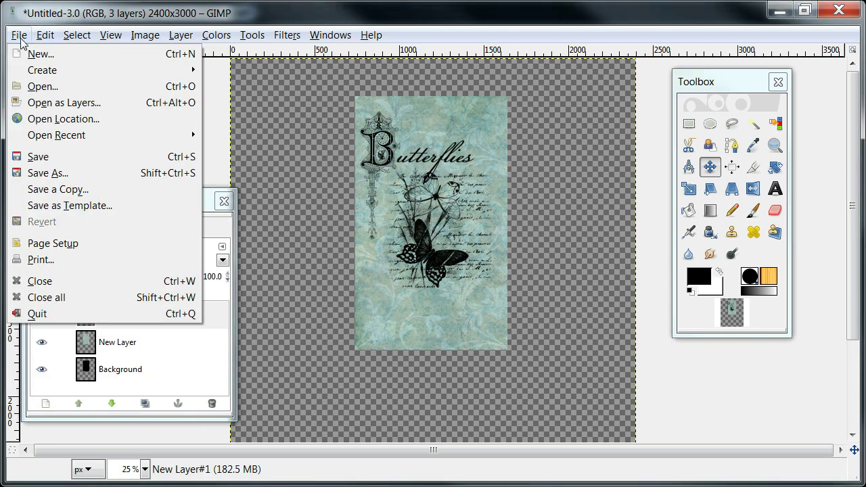
{"action": "left_click", "coordinate": [45, 174]}
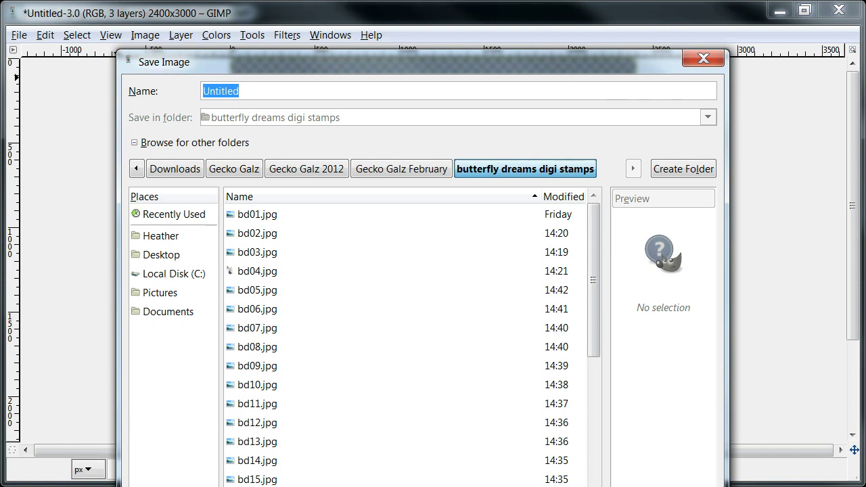
{"action": "type", "text": "butterfly card.xcf"}
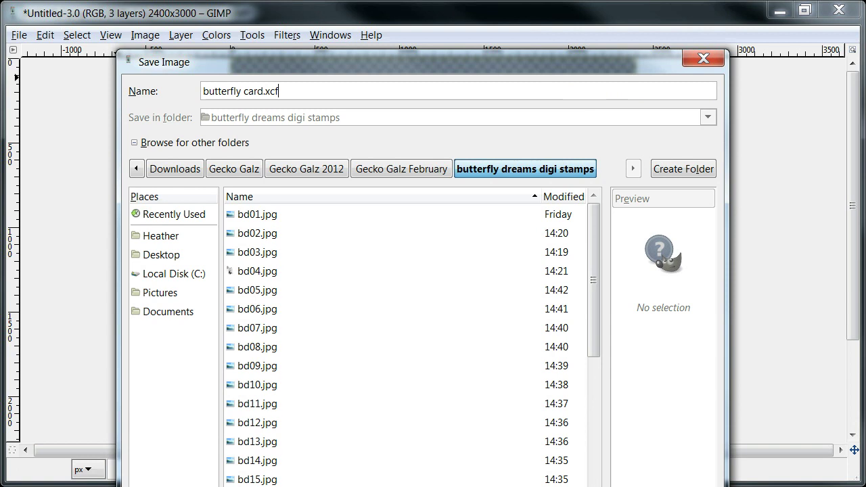
{"action": "key", "text": "Return"}
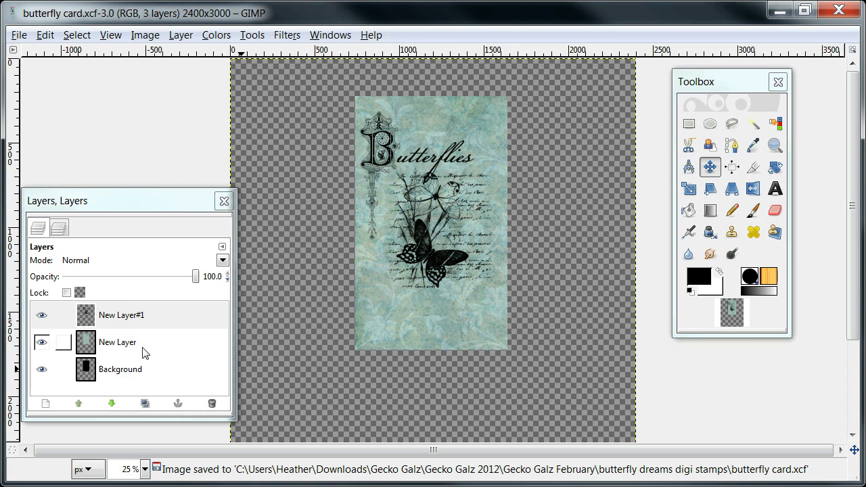
- Toggle New Layer#1's visibility off and back on, then dismiss the Layers panel menu
{"action": "left_click", "coordinate": [41, 316]}
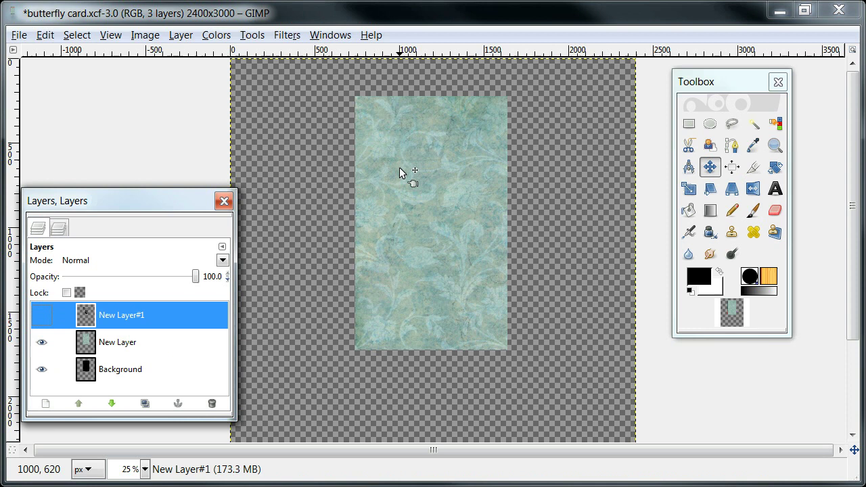
{"action": "left_click", "coordinate": [48, 321]}
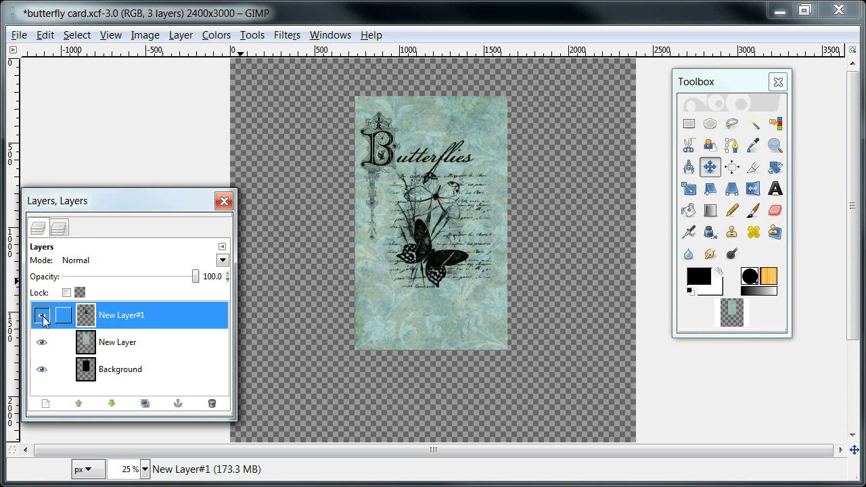
{"action": "left_click", "coordinate": [222, 247]}
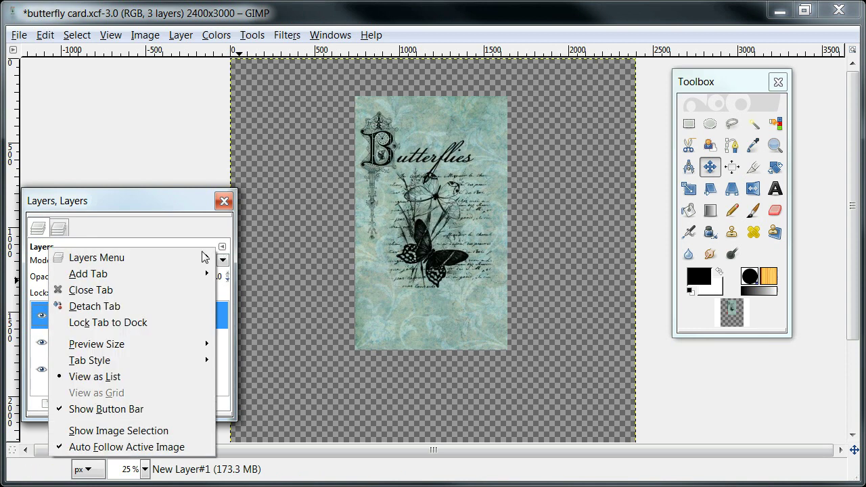
{"action": "mouse_move", "coordinate": [167, 261]}
{"action": "key", "text": "Escape"}
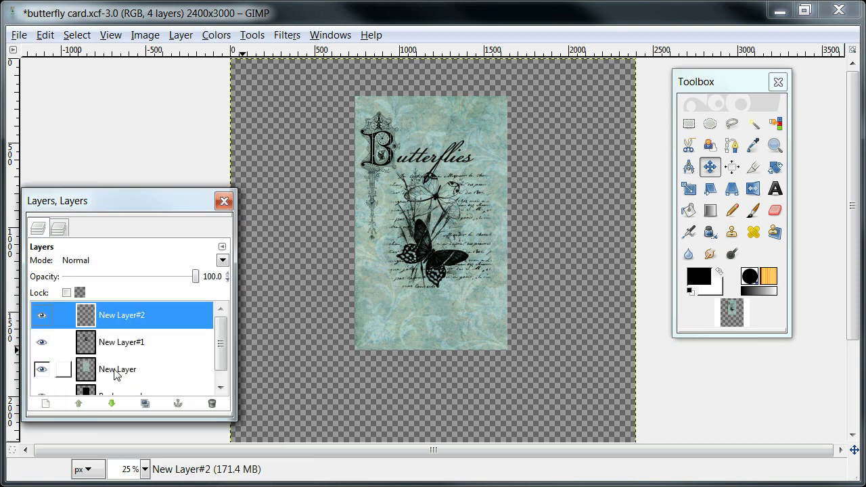
- Rectangle-select the card area and use Copy Visible to copy its merged pixels
{"action": "left_click", "coordinate": [690, 126]}
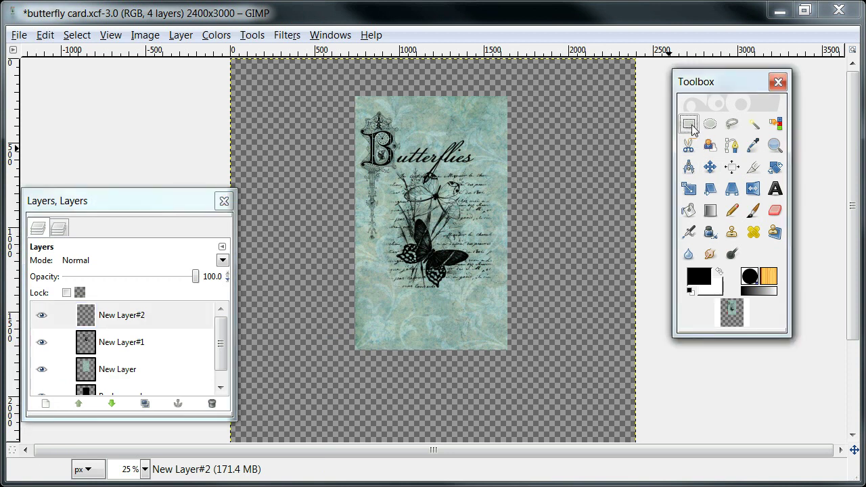
{"action": "left_click_drag", "start_coordinate": [357, 105], "coordinate": [500, 295]}
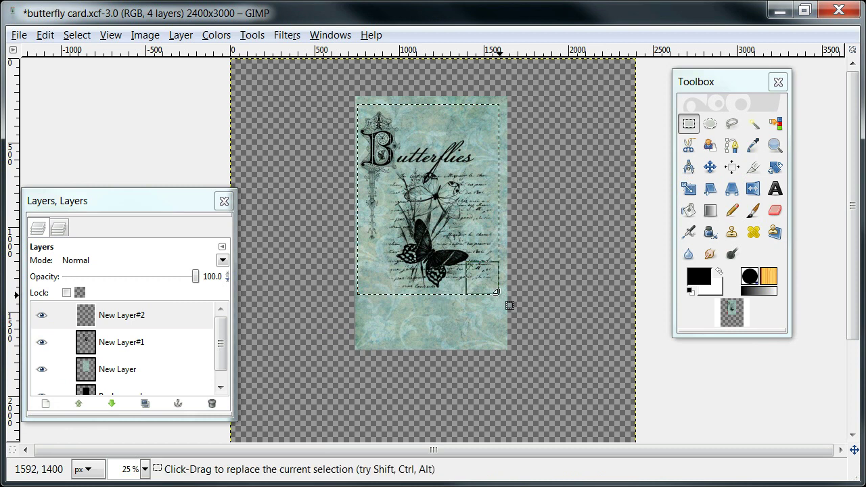
{"action": "right_click", "coordinate": [420, 183]}
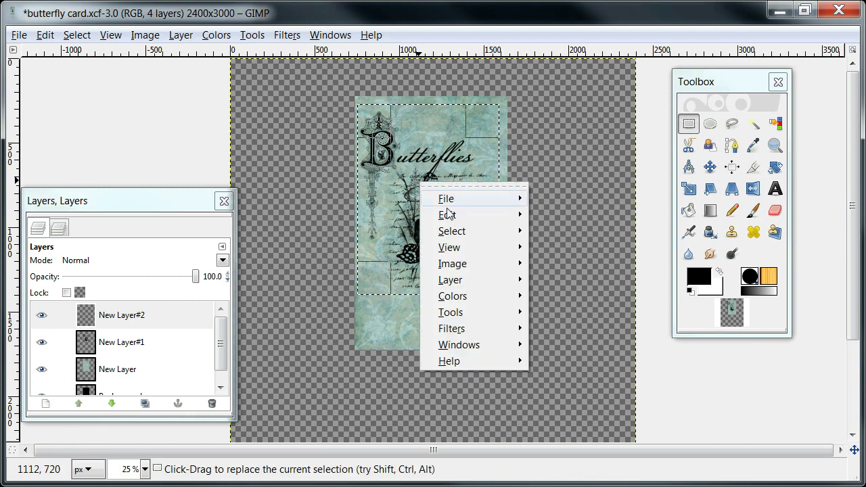
{"action": "mouse_move", "coordinate": [469, 218]}
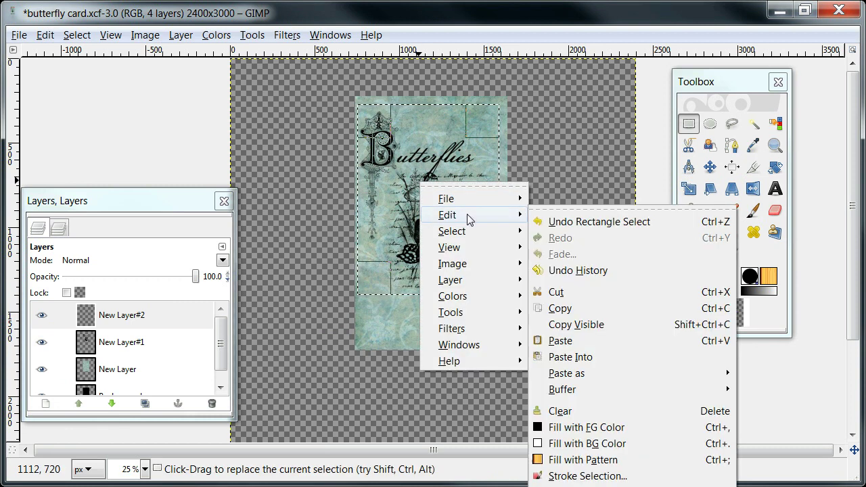
{"action": "left_click", "coordinate": [566, 326]}
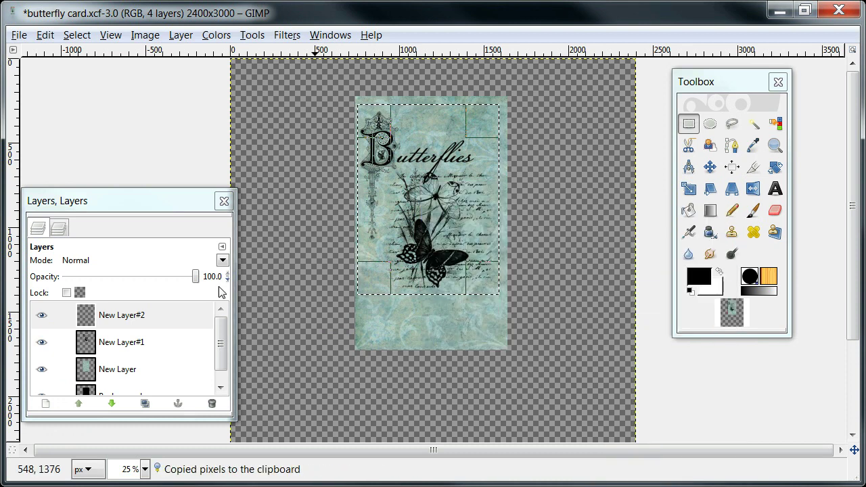
- Paste the merged copy onto New Layer#2 as a floating selection
{"action": "left_click", "coordinate": [136, 318]}
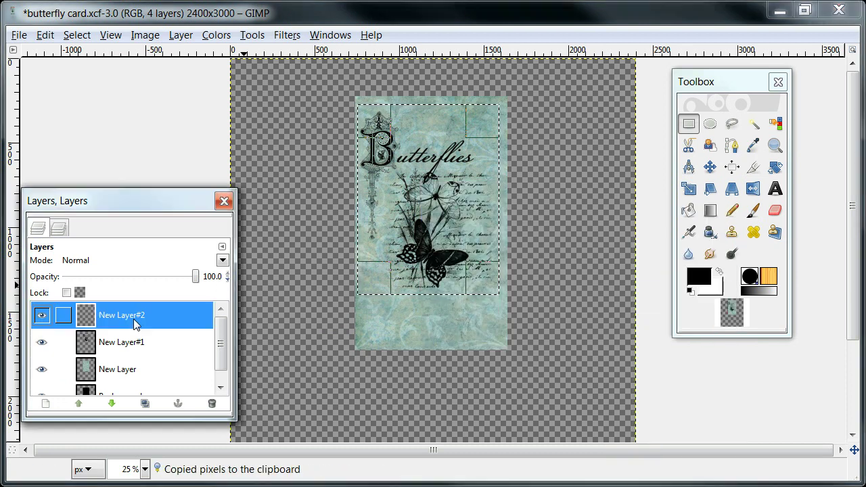
{"action": "right_click", "coordinate": [381, 147]}
{"action": "mouse_move", "coordinate": [411, 182]}
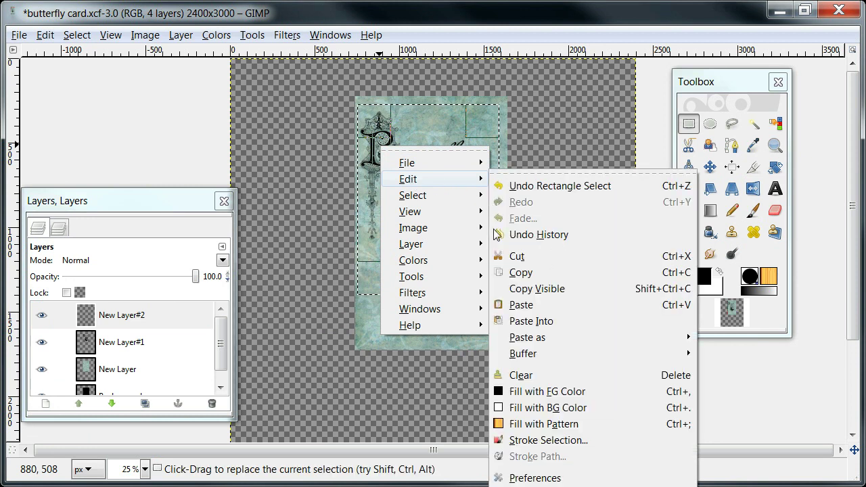
{"action": "left_click", "coordinate": [516, 308]}
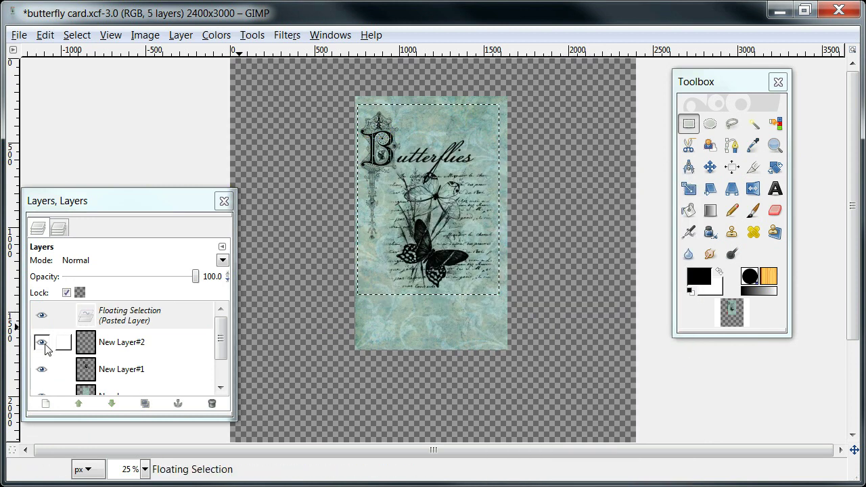
- Hide the New Layer#1, New Layer and Background layers
{"action": "left_click", "coordinate": [42, 369]}
{"action": "scroll", "coordinate": [221, 352], "scroll_direction": "down", "scroll_amount": 3}
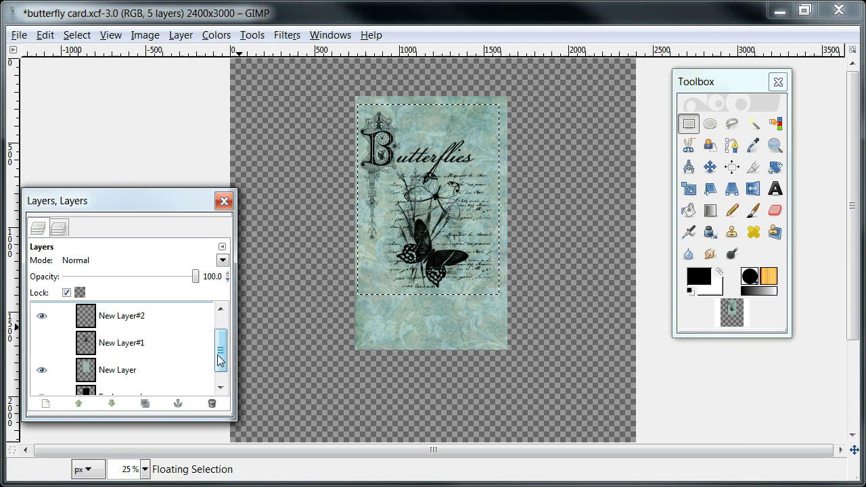
{"action": "left_click", "coordinate": [41, 355]}
{"action": "left_click", "coordinate": [41, 382]}
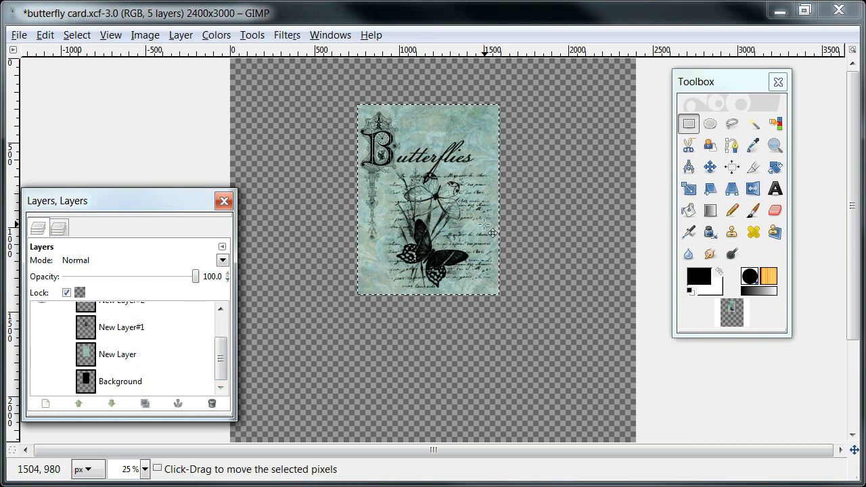
- Scale the pasted card copy to 3 x 5 inches with width and height unlinked
{"action": "left_click", "coordinate": [689, 188]}
{"action": "left_click", "coordinate": [499, 300]}
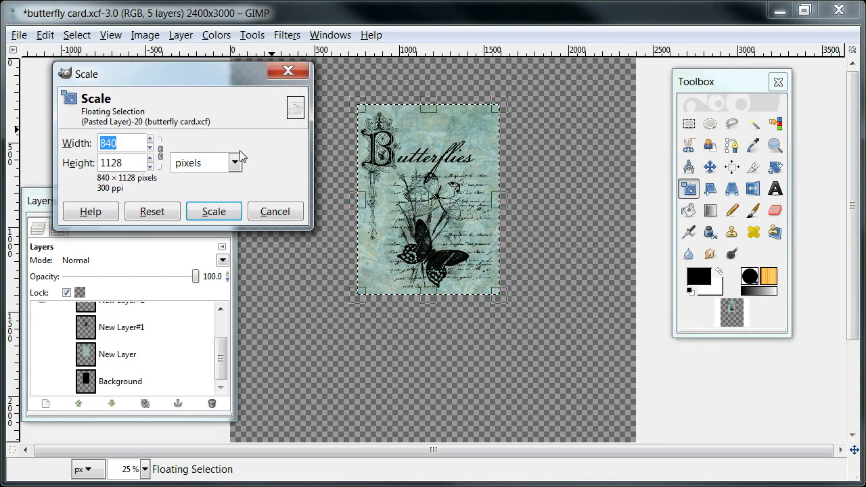
{"action": "left_click", "coordinate": [234, 163]}
{"action": "left_click", "coordinate": [186, 199]}
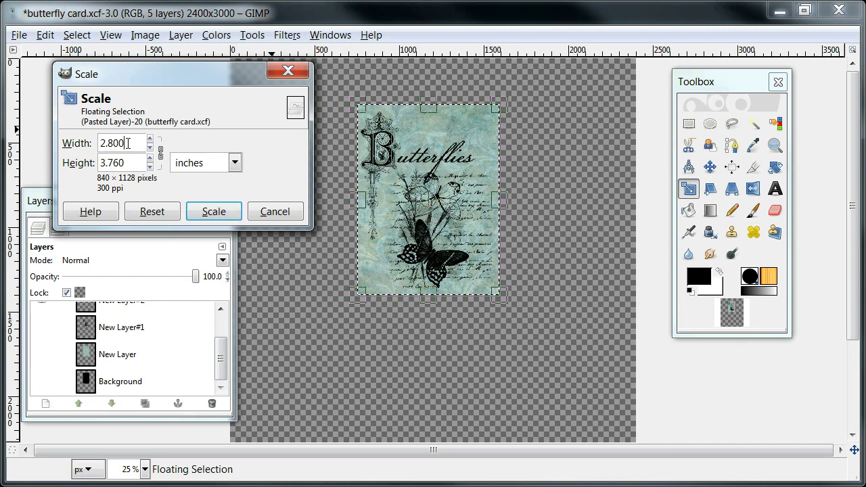
{"action": "left_click_drag", "start_coordinate": [128, 143], "coordinate": [97, 143]}
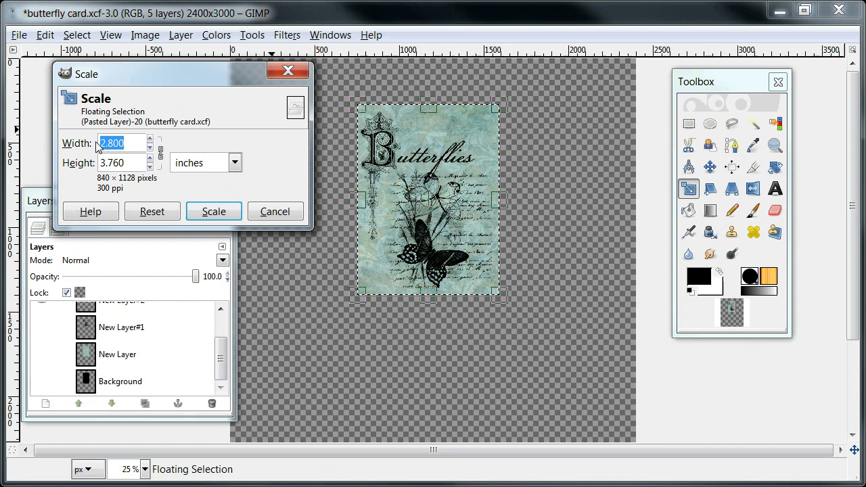
{"action": "type", "text": "3"}
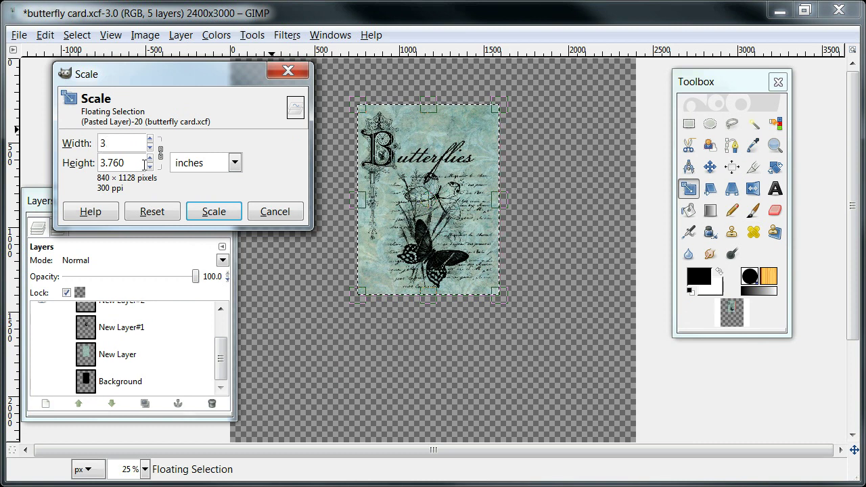
{"action": "left_click_drag", "start_coordinate": [135, 163], "coordinate": [96, 163]}
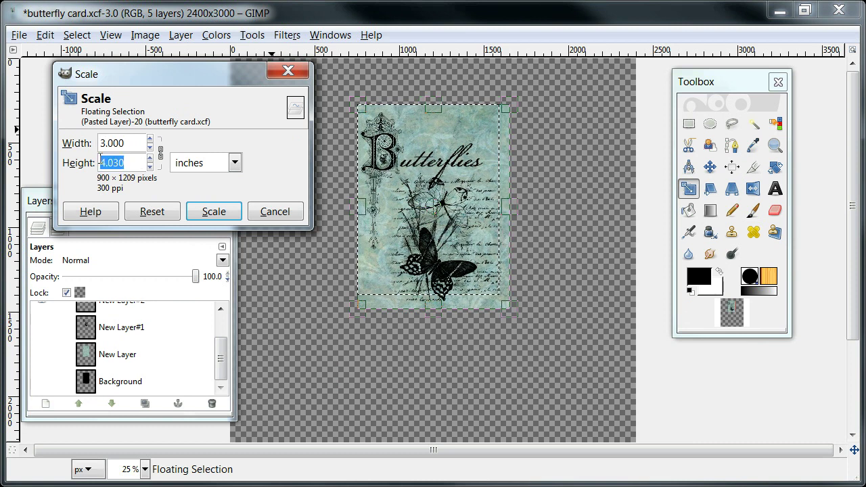
{"action": "left_click", "coordinate": [162, 159]}
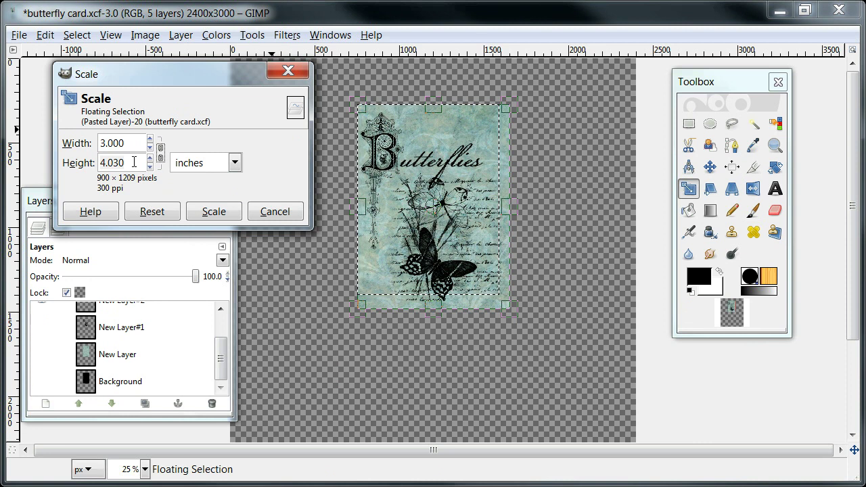
{"action": "left_click_drag", "start_coordinate": [134, 162], "coordinate": [97, 163]}
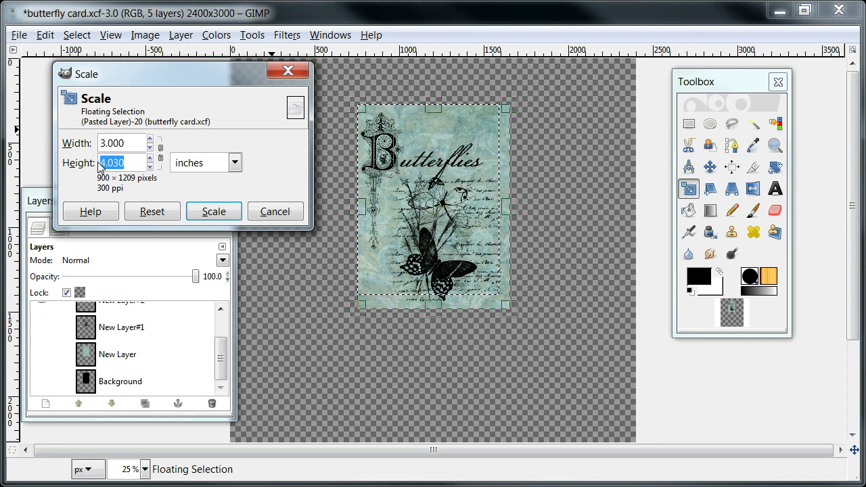
{"action": "type", "text": "5"}
{"action": "left_click", "coordinate": [213, 210]}
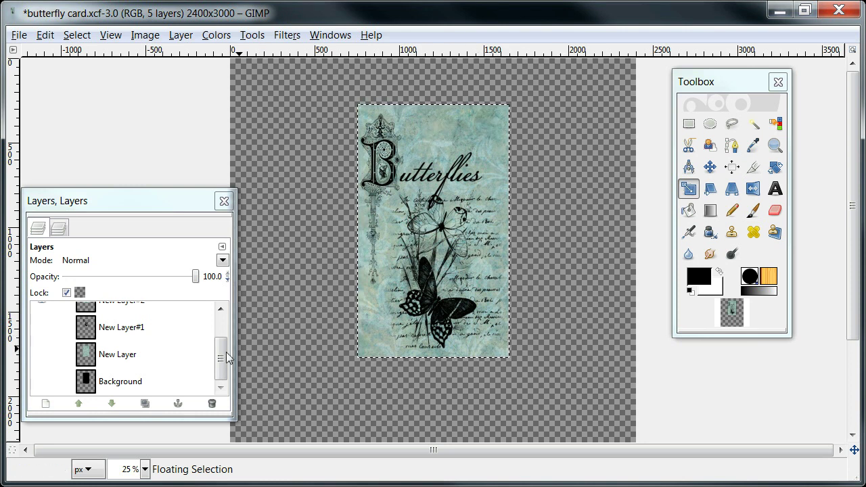
- Anchor the scaled card copy into New Layer#2 and hide that layer
{"action": "left_click_drag", "start_coordinate": [220, 353], "coordinate": [225, 329]}
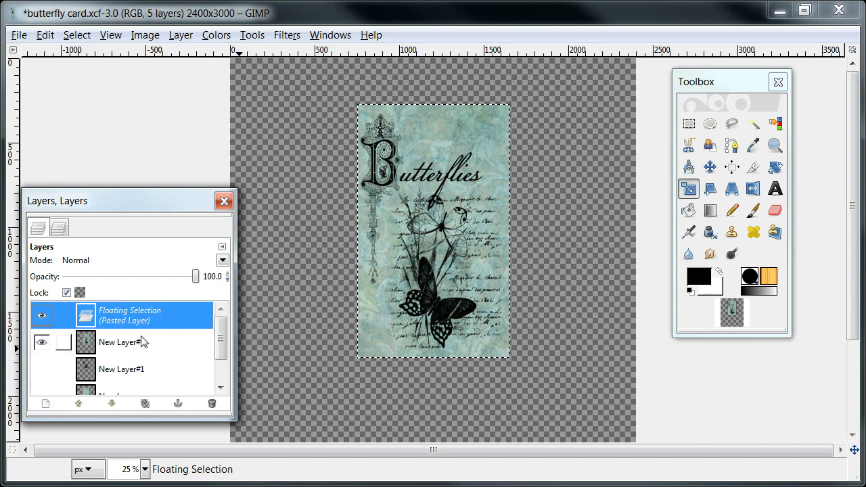
{"action": "left_click", "coordinate": [178, 404]}
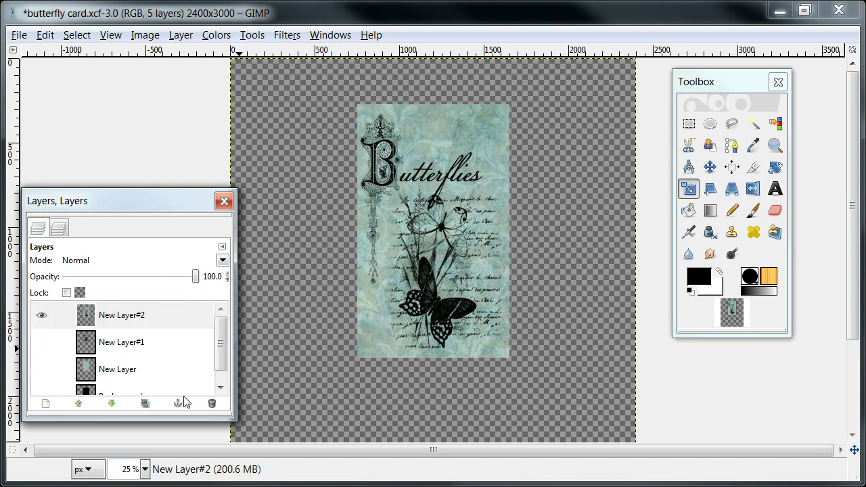
{"action": "left_click", "coordinate": [40, 318]}
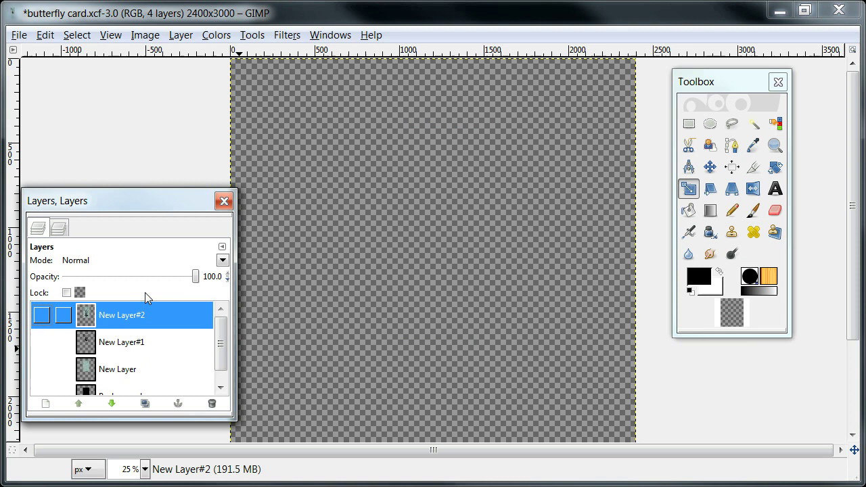
- Show the New Layer#1 butterfly stamp and the teal paper New Layer again
{"action": "left_click_drag", "start_coordinate": [153, 196], "coordinate": [164, 160]}
{"action": "left_click", "coordinate": [54, 308]}
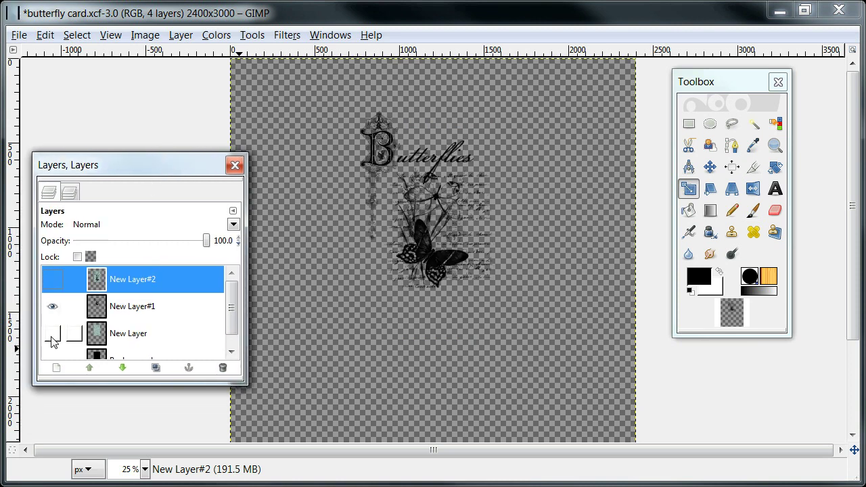
{"action": "left_click", "coordinate": [53, 333]}
{"action": "scroll", "coordinate": [197, 342], "scroll_direction": "down", "scroll_amount": 1}
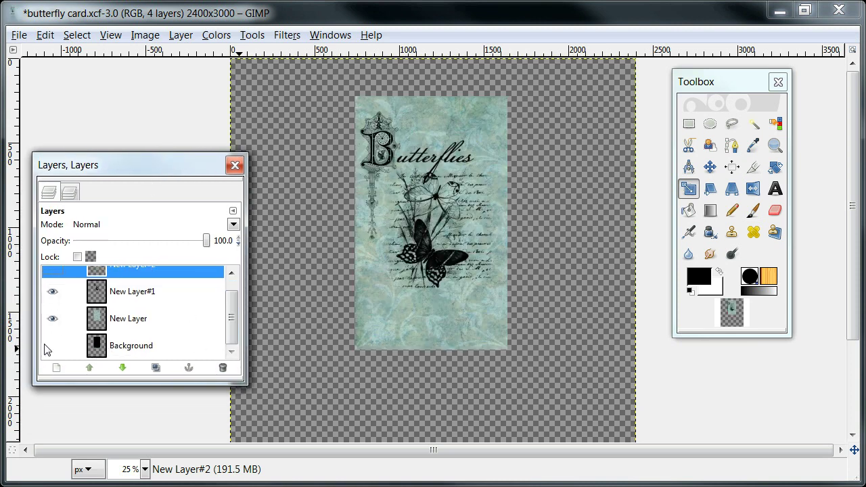